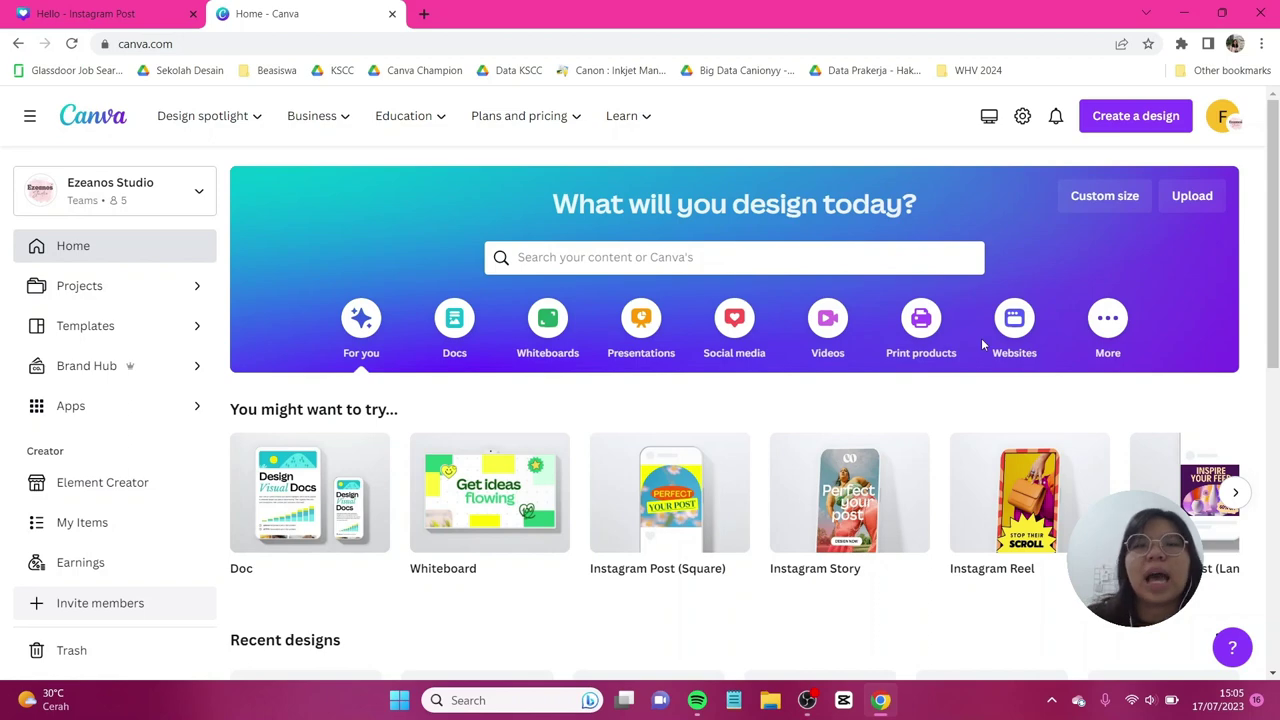
Search the available design types and templates for "logo"
{"action": "scroll", "coordinate": [760, 460], "scroll_direction": "down", "scroll_amount": 1}
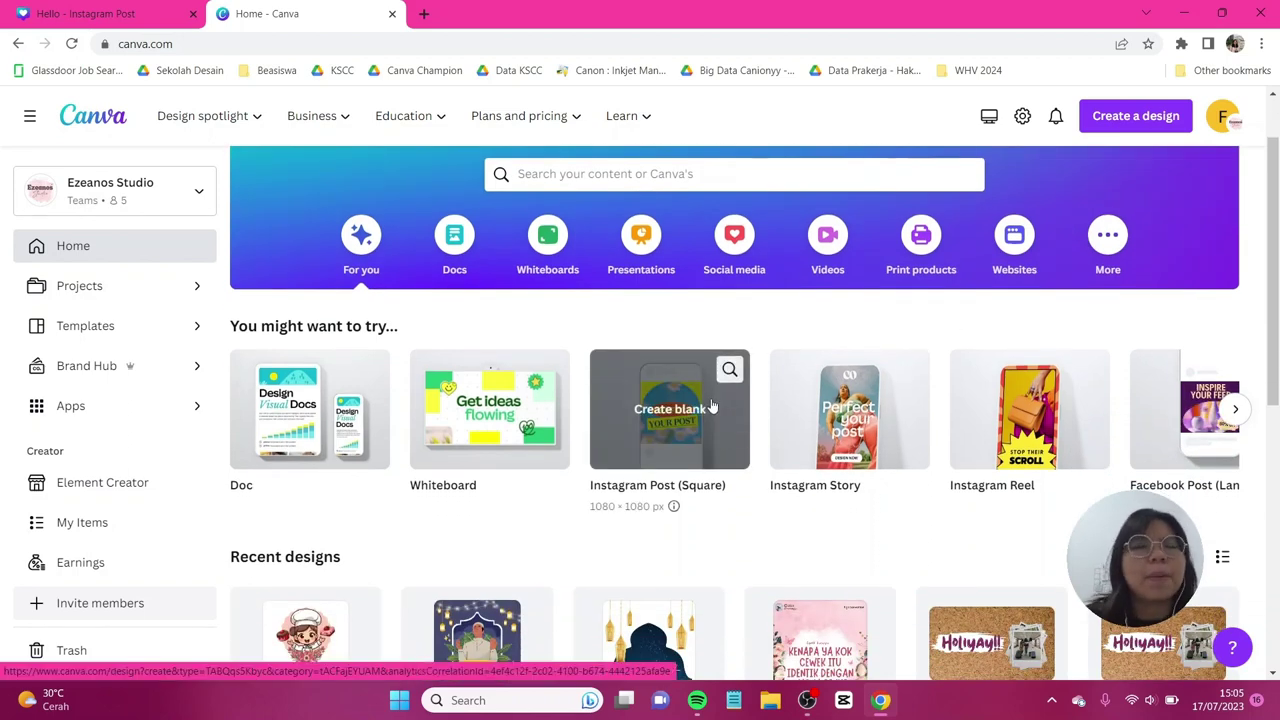
{"action": "left_click", "coordinate": [695, 162]}
{"action": "type", "text": "logo"}
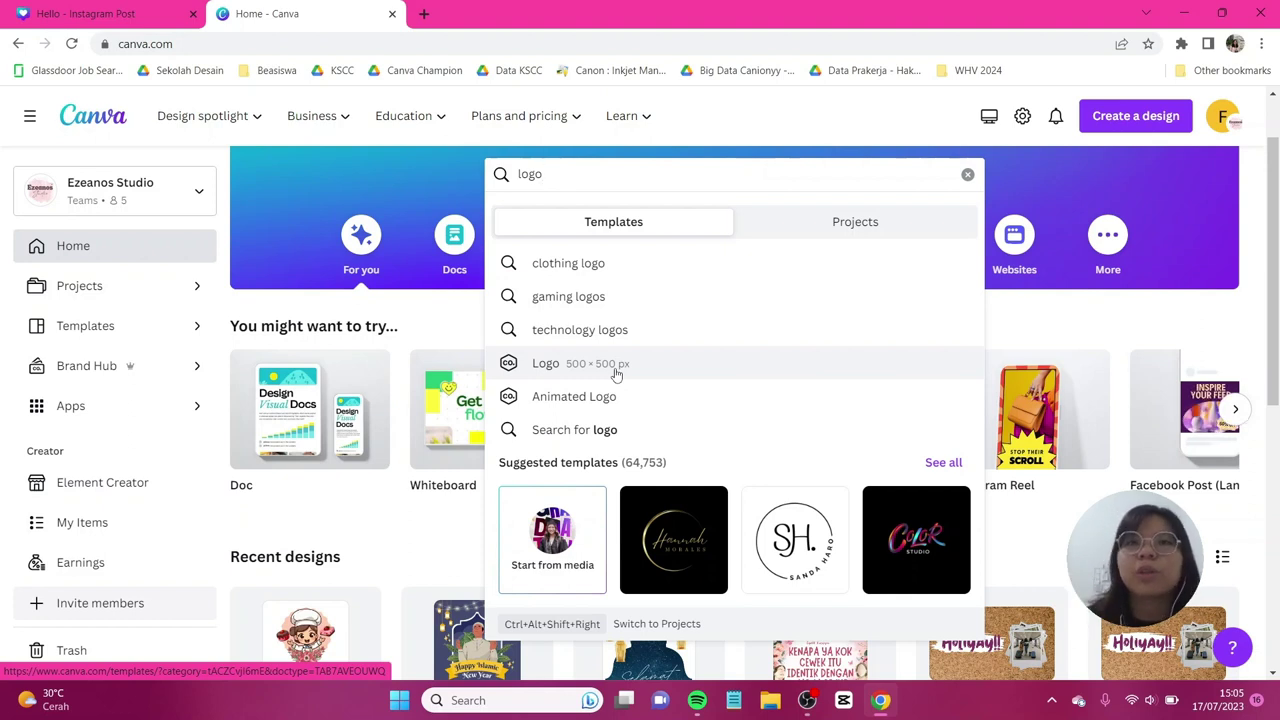
{"action": "left_click", "coordinate": [1088, 311]}
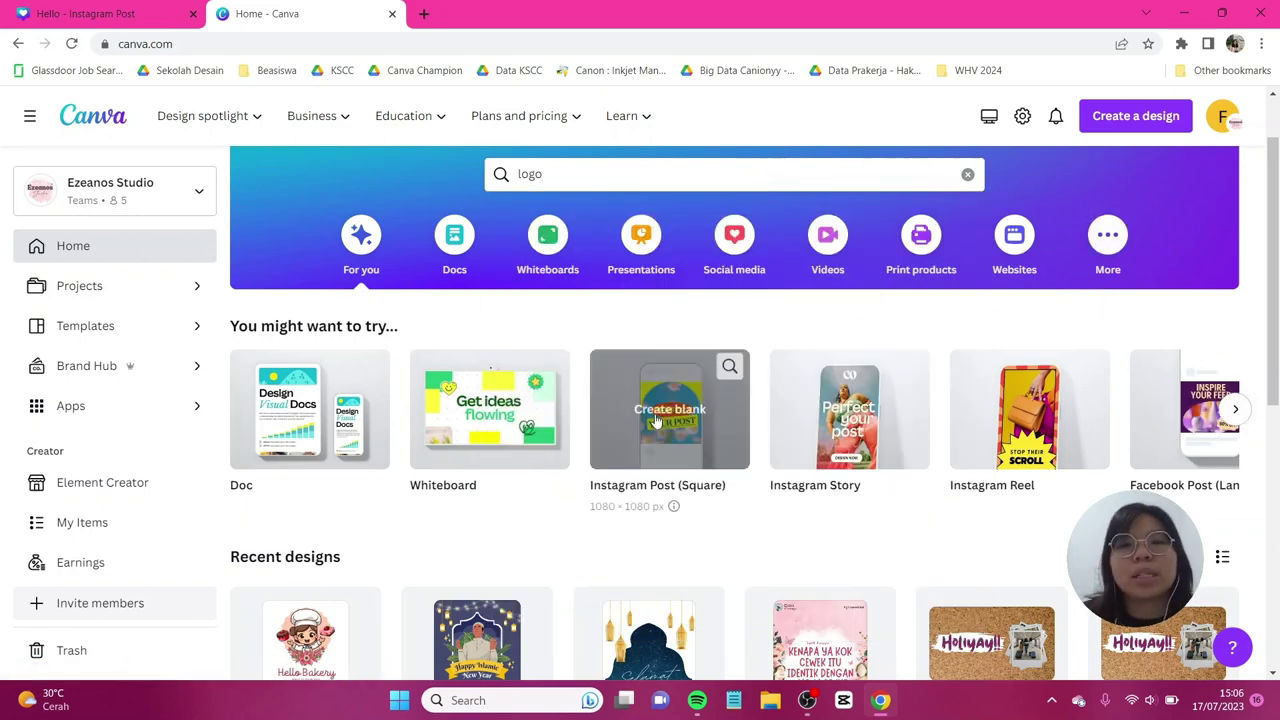
Create a blank square Instagram Post design of 1080 × 1080 px
{"action": "scroll", "coordinate": [688, 378], "scroll_direction": "down", "scroll_amount": 1}
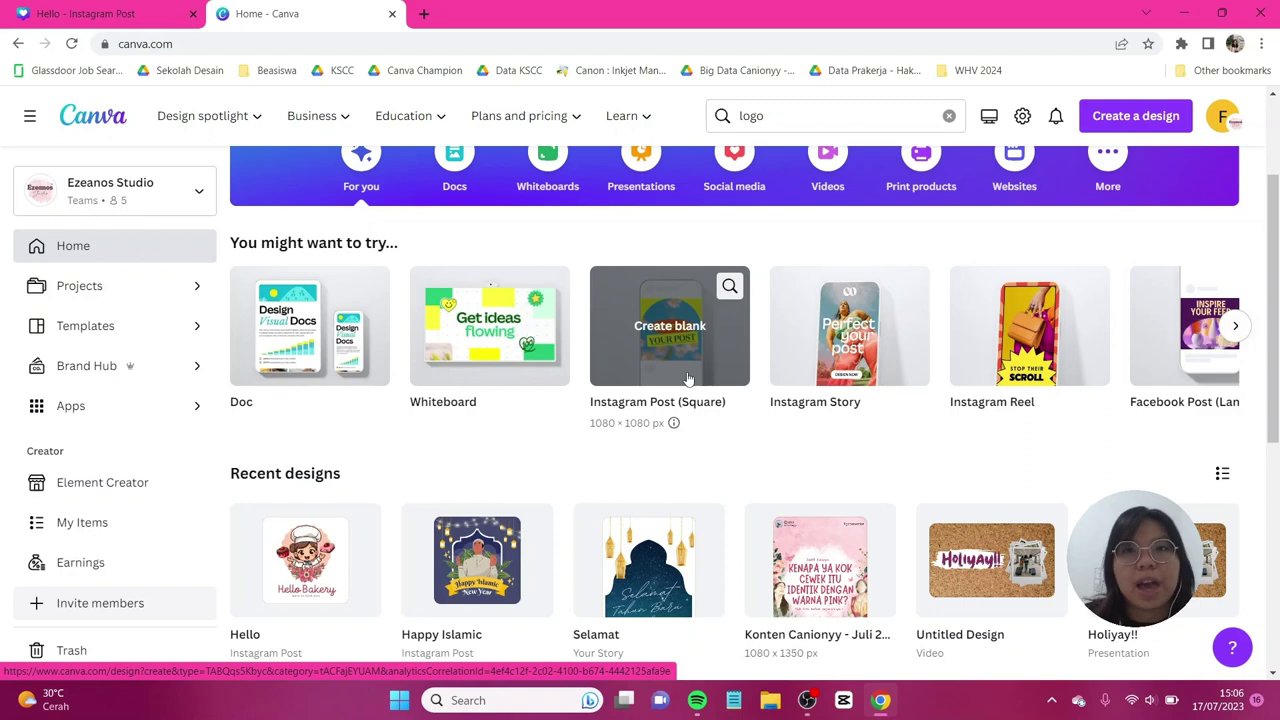
{"action": "left_click", "coordinate": [688, 378]}
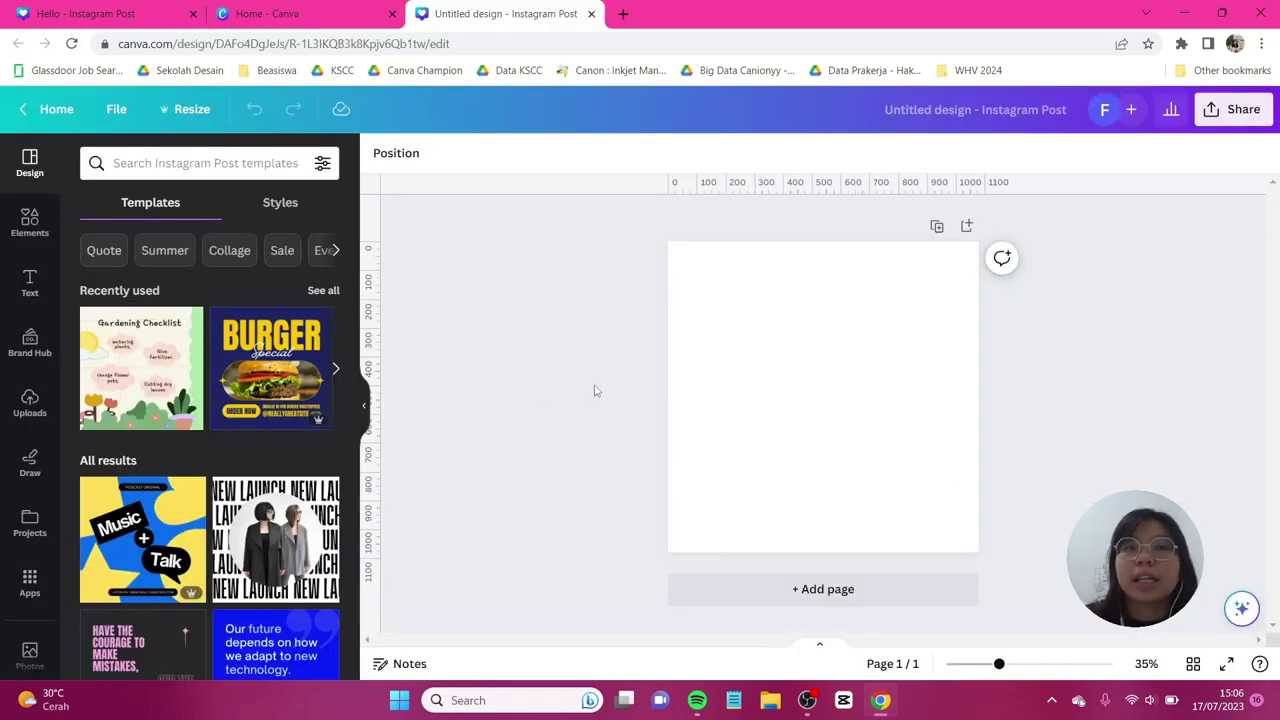
Browse all the basic shapes and add the scalloped round badge with pointed edges to the page
{"action": "left_click", "coordinate": [20, 232]}
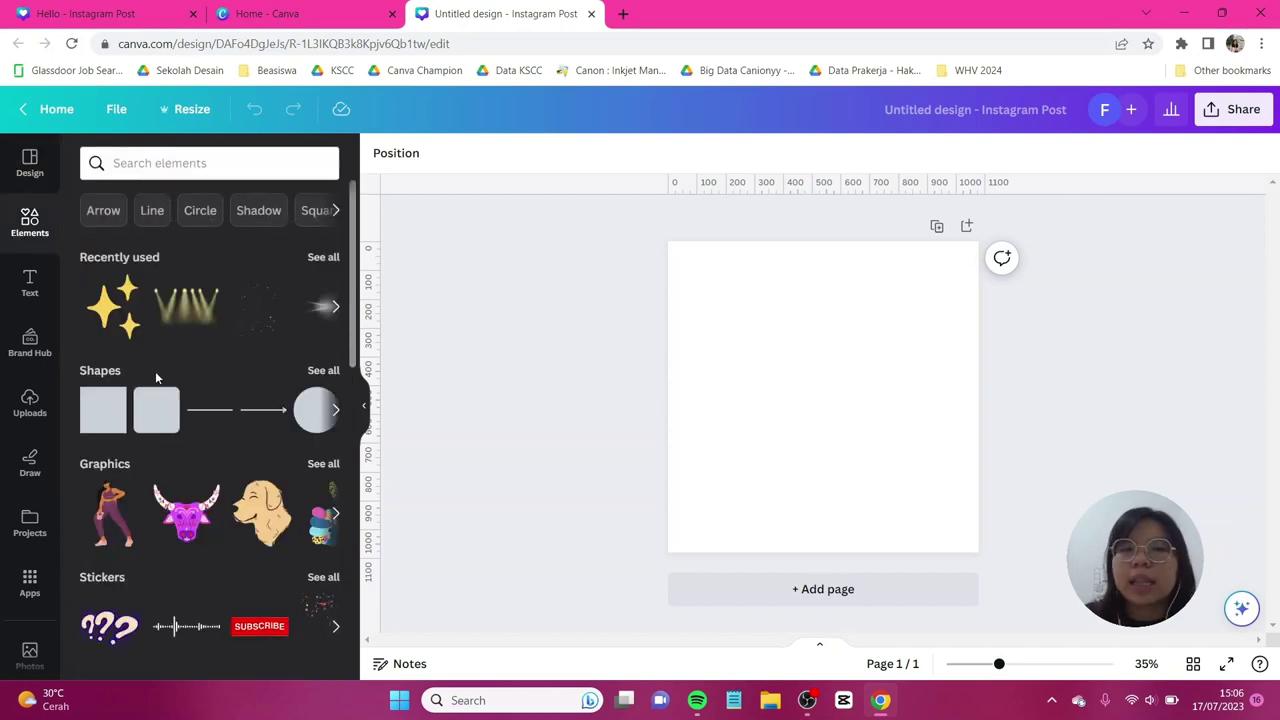
{"action": "left_click", "coordinate": [324, 371]}
{"action": "scroll", "coordinate": [300, 375], "scroll_direction": "down", "scroll_amount": 5}
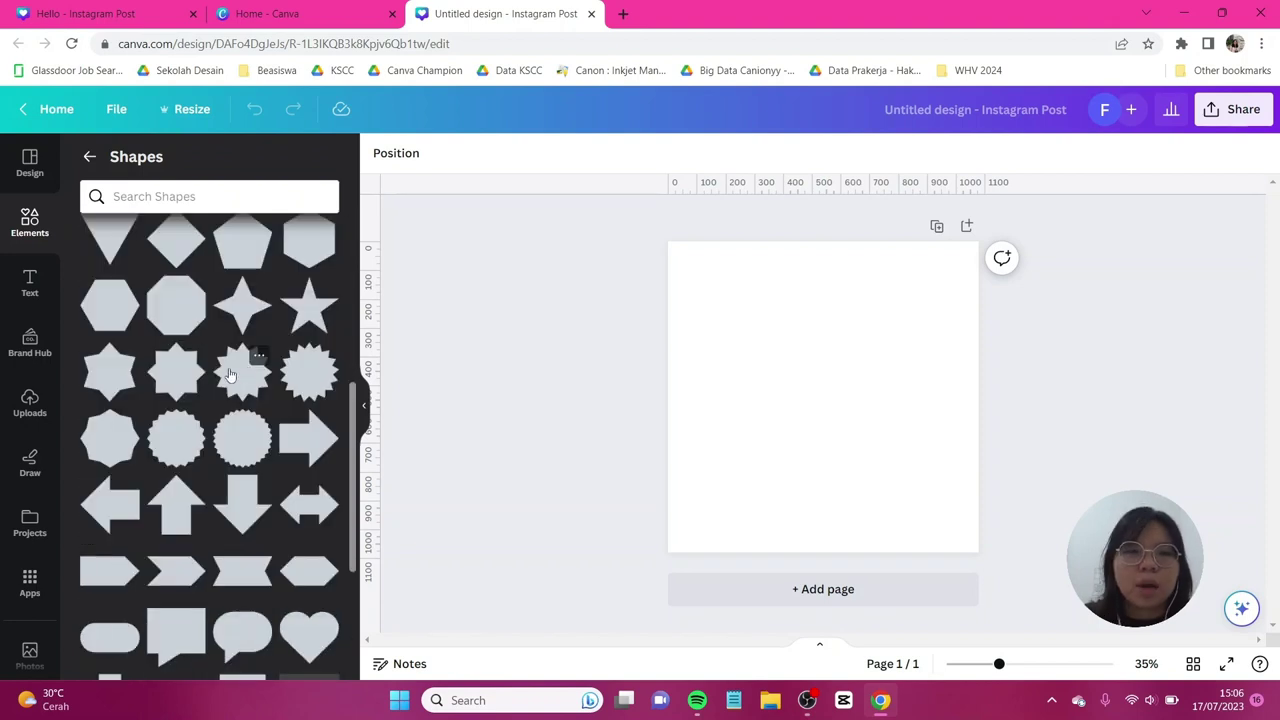
{"action": "left_click", "coordinate": [170, 452]}
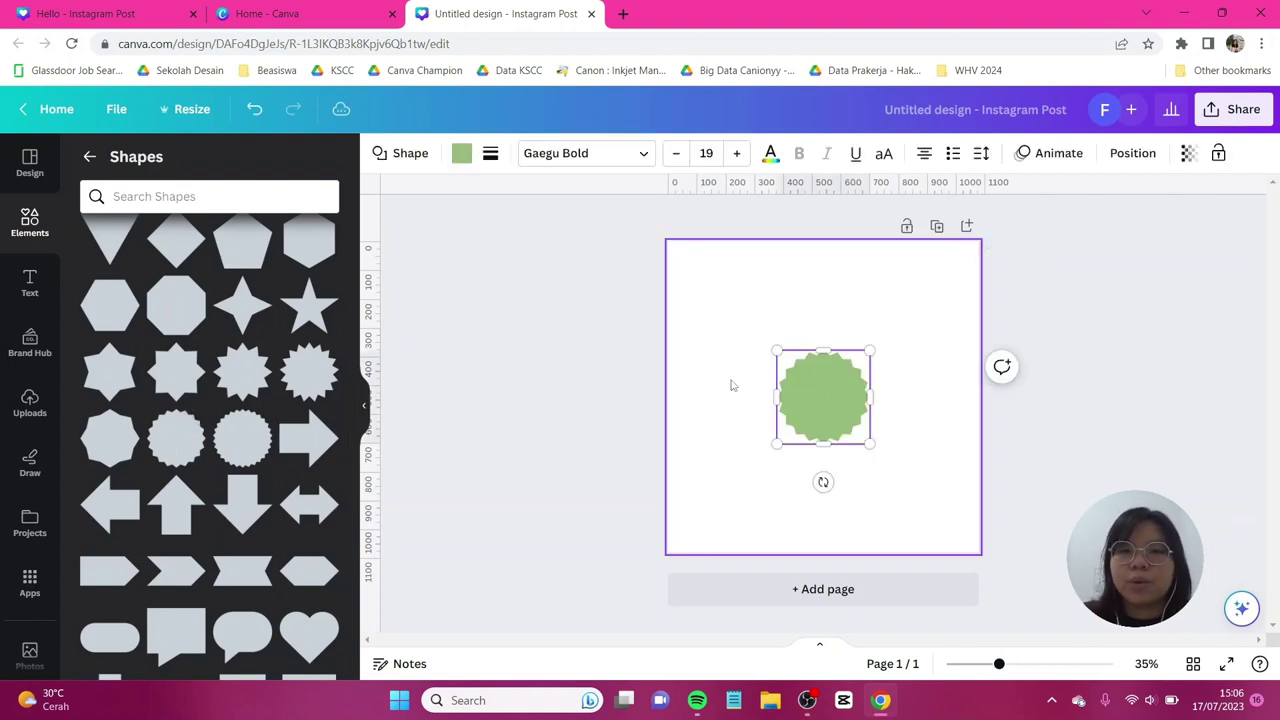
Set the badge's fill color to #FFCCB6 and adjust its border style
{"action": "left_click", "coordinate": [462, 158]}
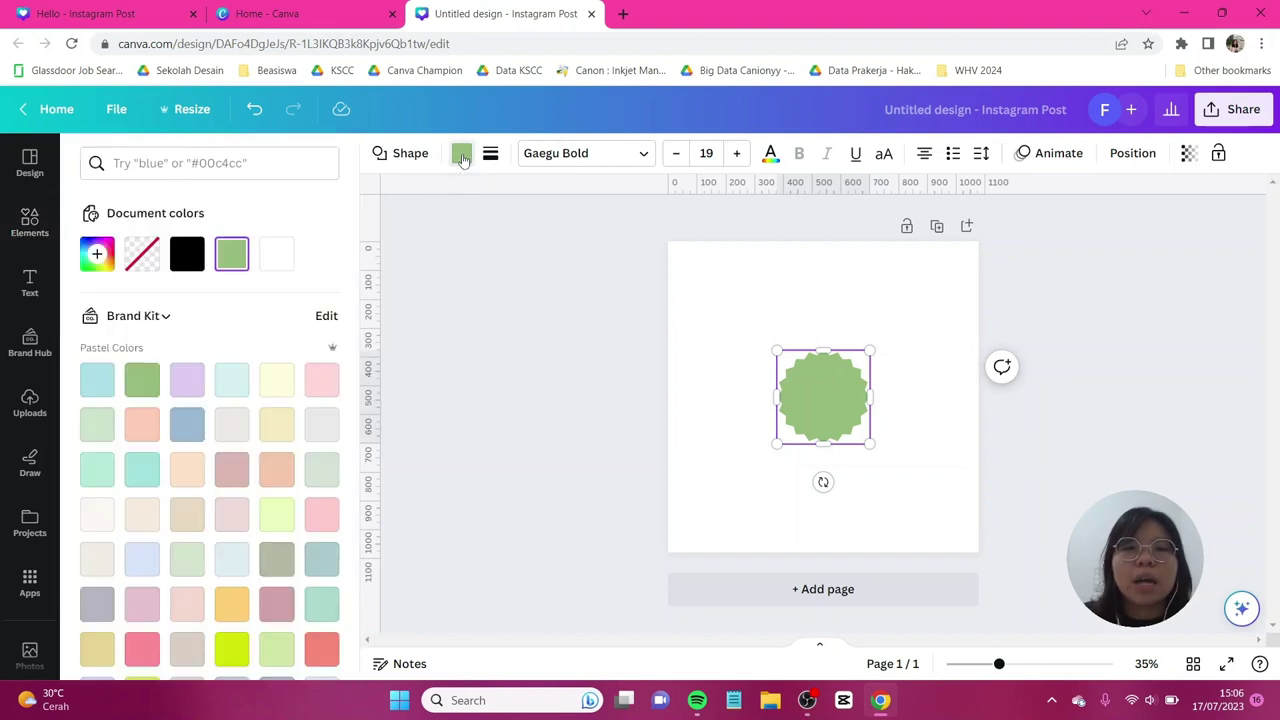
{"action": "left_click", "coordinate": [97, 255]}
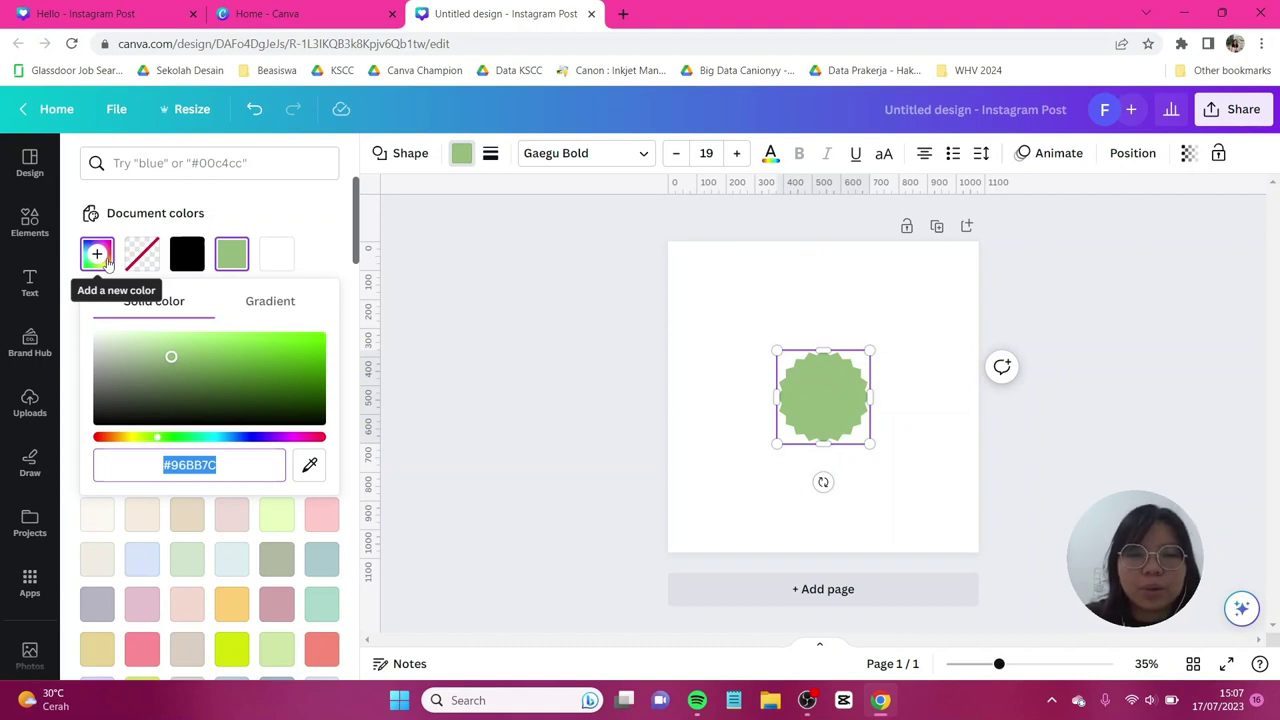
{"action": "type", "text": "#FFCCB"}
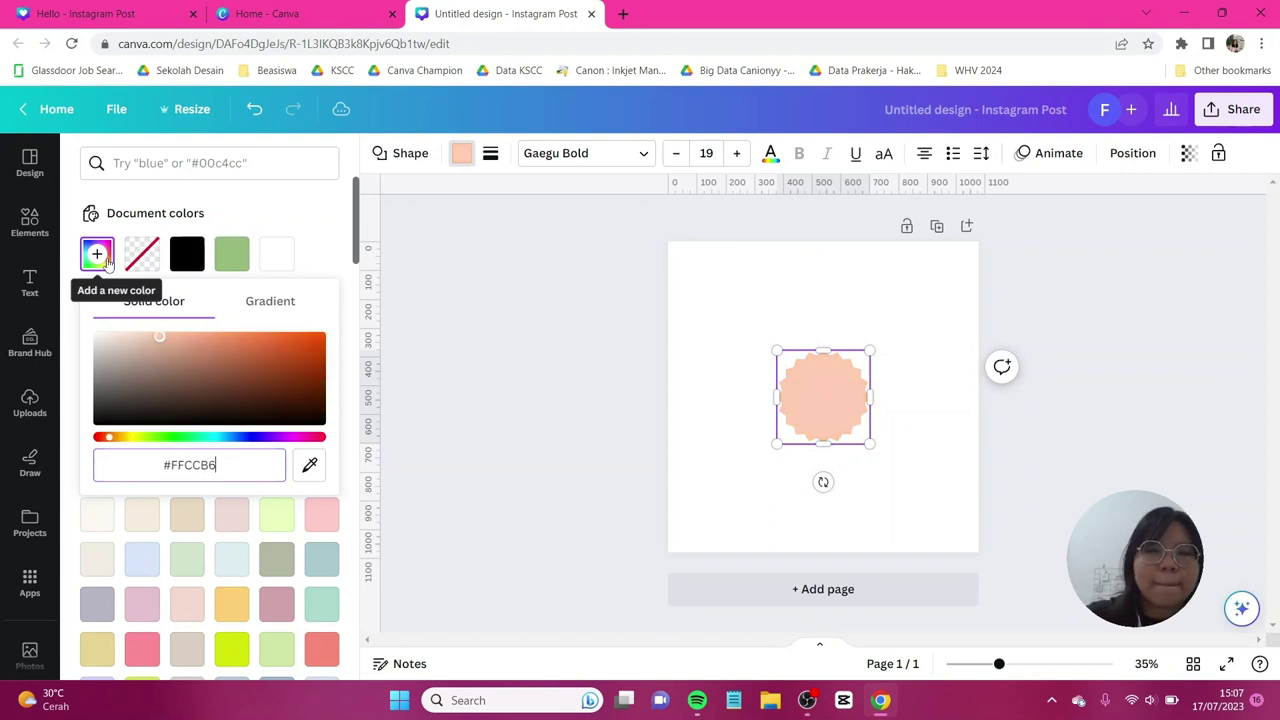
{"action": "type", "text": "6"}
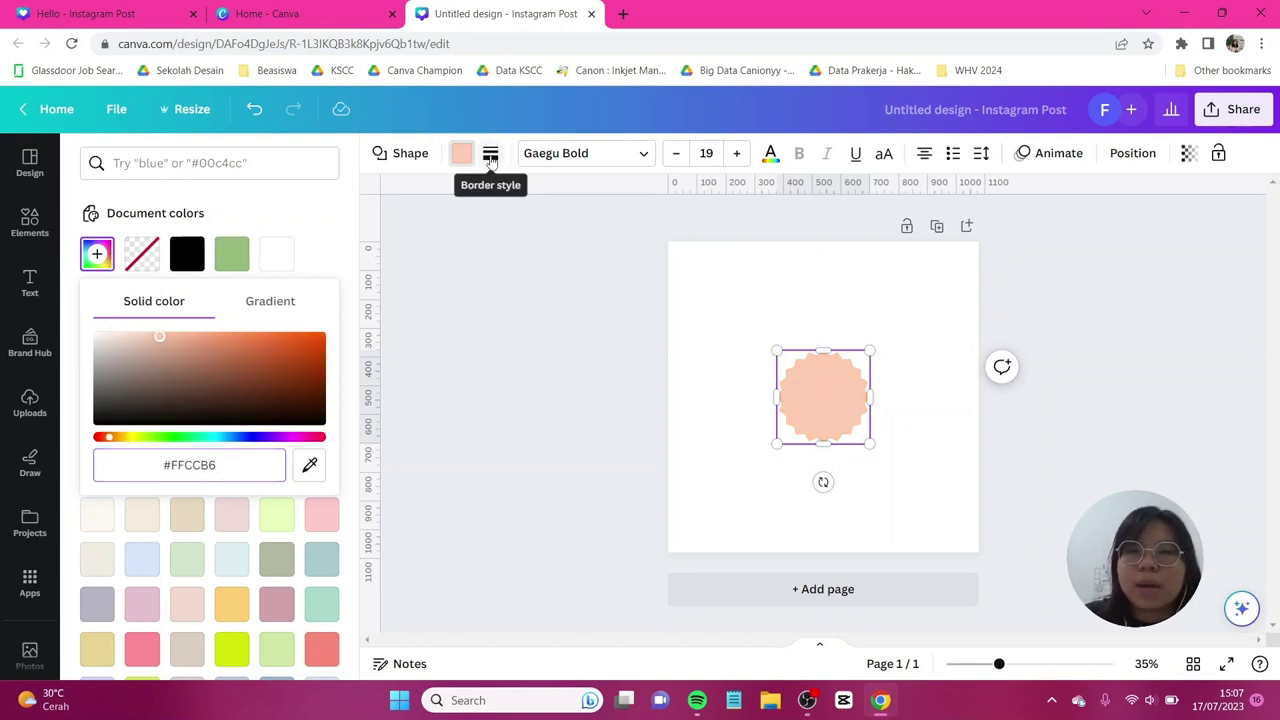
{"action": "left_click", "coordinate": [490, 156]}
{"action": "left_click_drag", "start_coordinate": [490, 316], "coordinate": [512, 314]}
{"action": "left_click", "coordinate": [860, 365]}
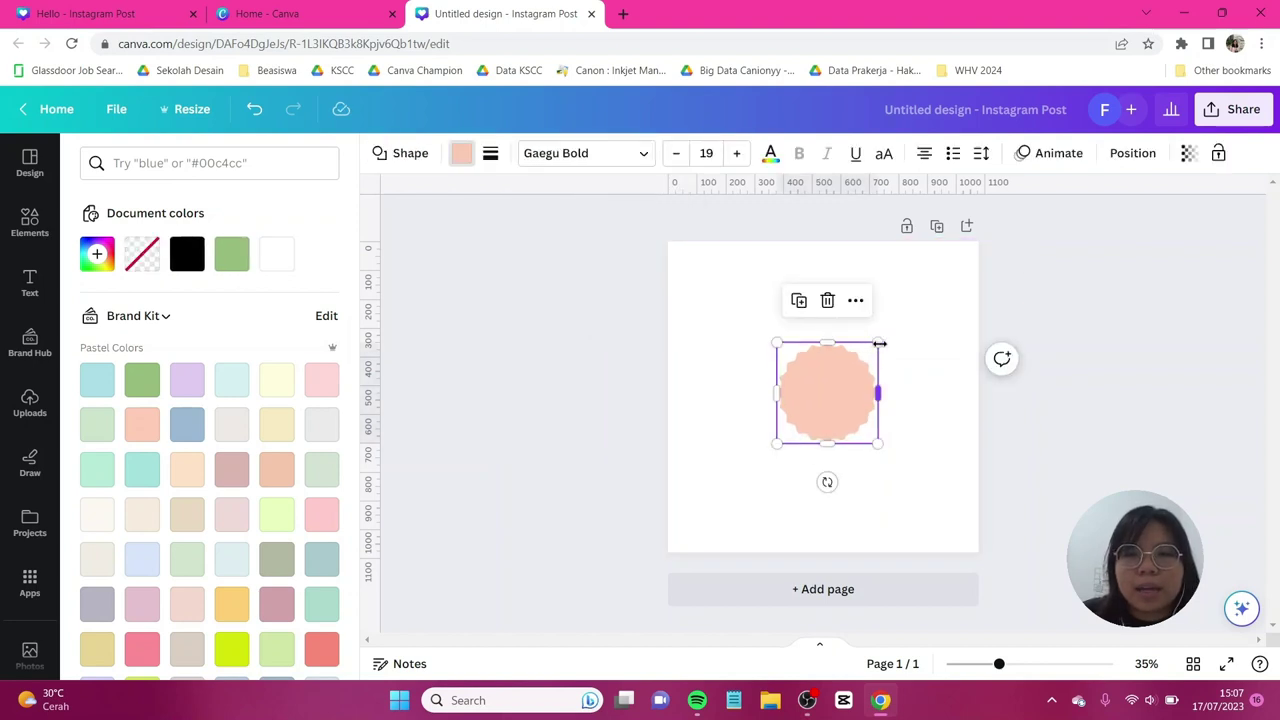
Enlarge the badge to about 660 by 629 px and center it horizontally, slightly above the middle of the page
{"action": "left_click_drag", "start_coordinate": [879, 343], "coordinate": [954, 273]}
{"action": "left_click_drag", "start_coordinate": [860, 366], "coordinate": [818, 360]}
{"action": "left_click_drag", "start_coordinate": [917, 448], "coordinate": [923, 458]}
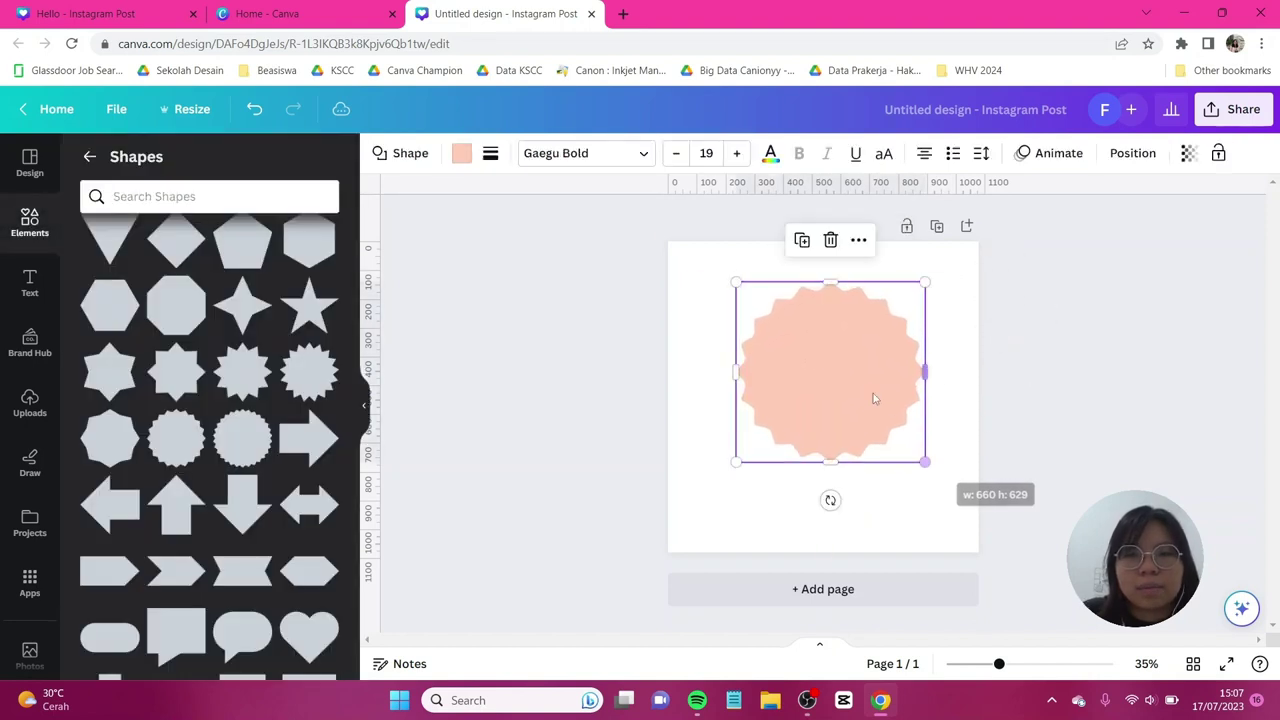
{"action": "left_click_drag", "start_coordinate": [873, 393], "coordinate": [867, 393]}
{"action": "left_click", "coordinate": [1048, 430]}
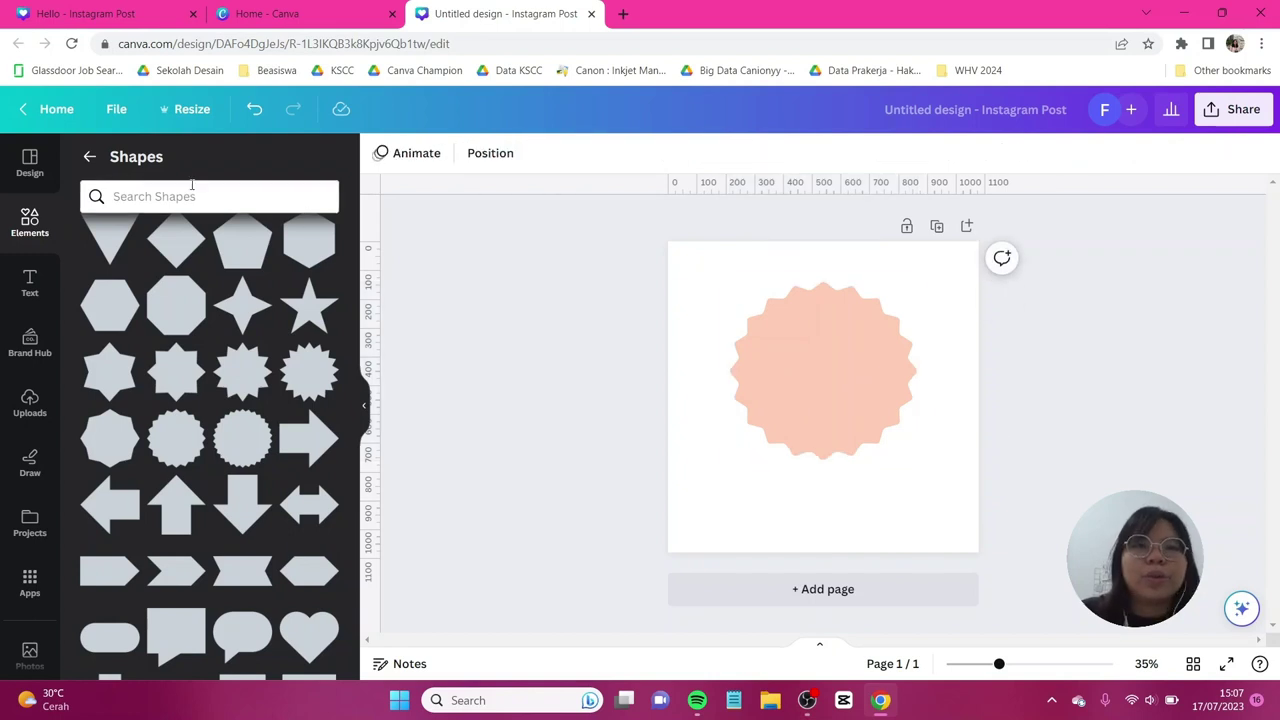
Search the graphics for "chef" and add the cartoon girl chef in a white apron with outstretched arms
{"action": "left_click", "coordinate": [31, 234]}
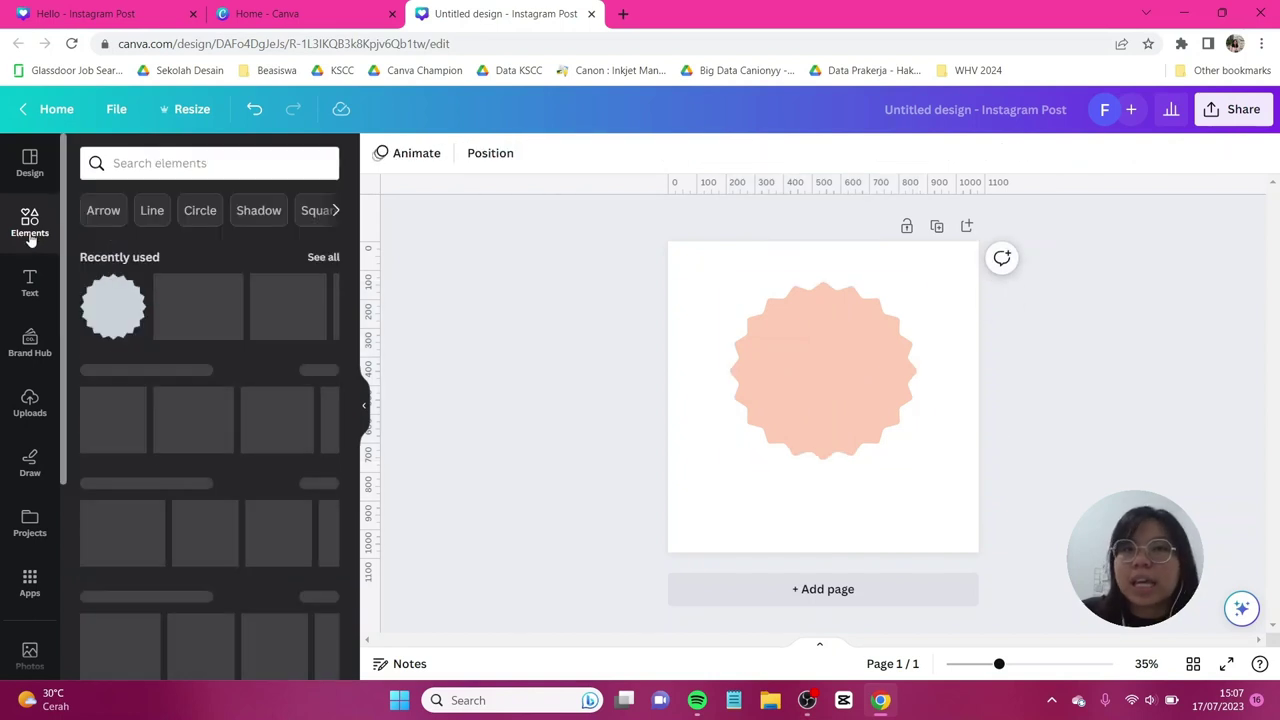
{"action": "left_click", "coordinate": [272, 164]}
{"action": "type", "text": "chef"}
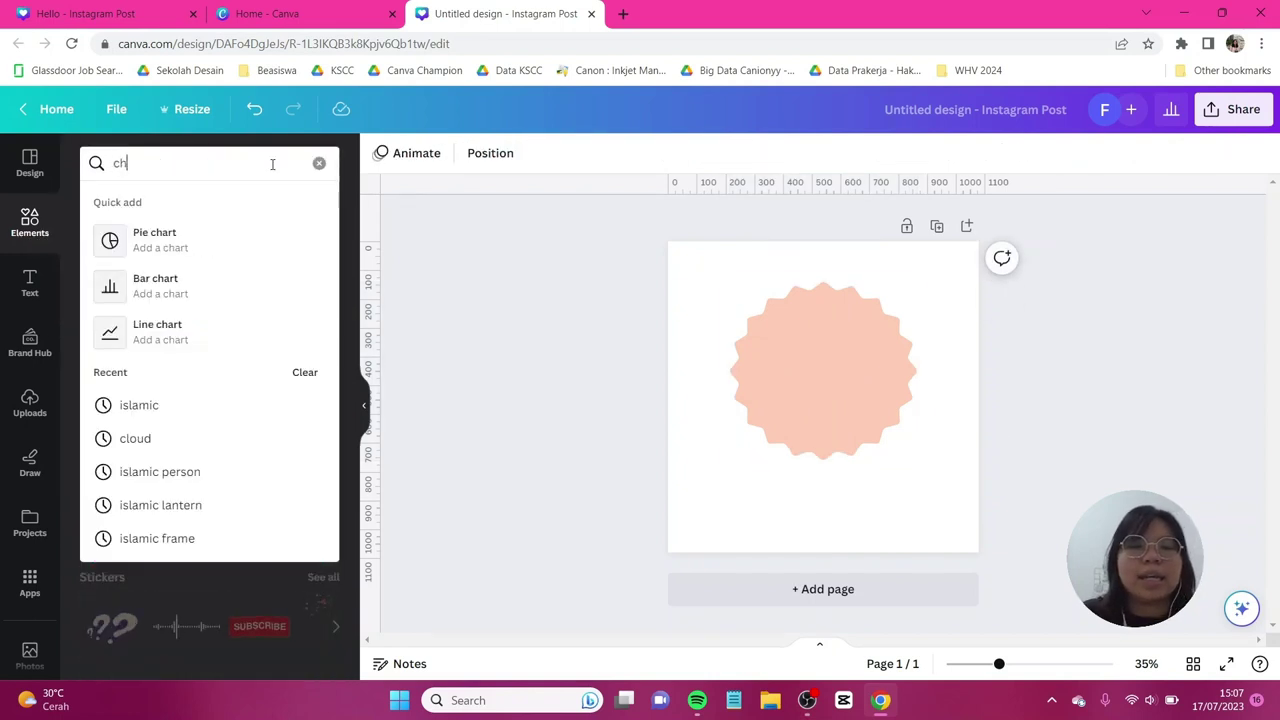
{"action": "key", "text": "Return"}
{"action": "left_click", "coordinate": [142, 203]}
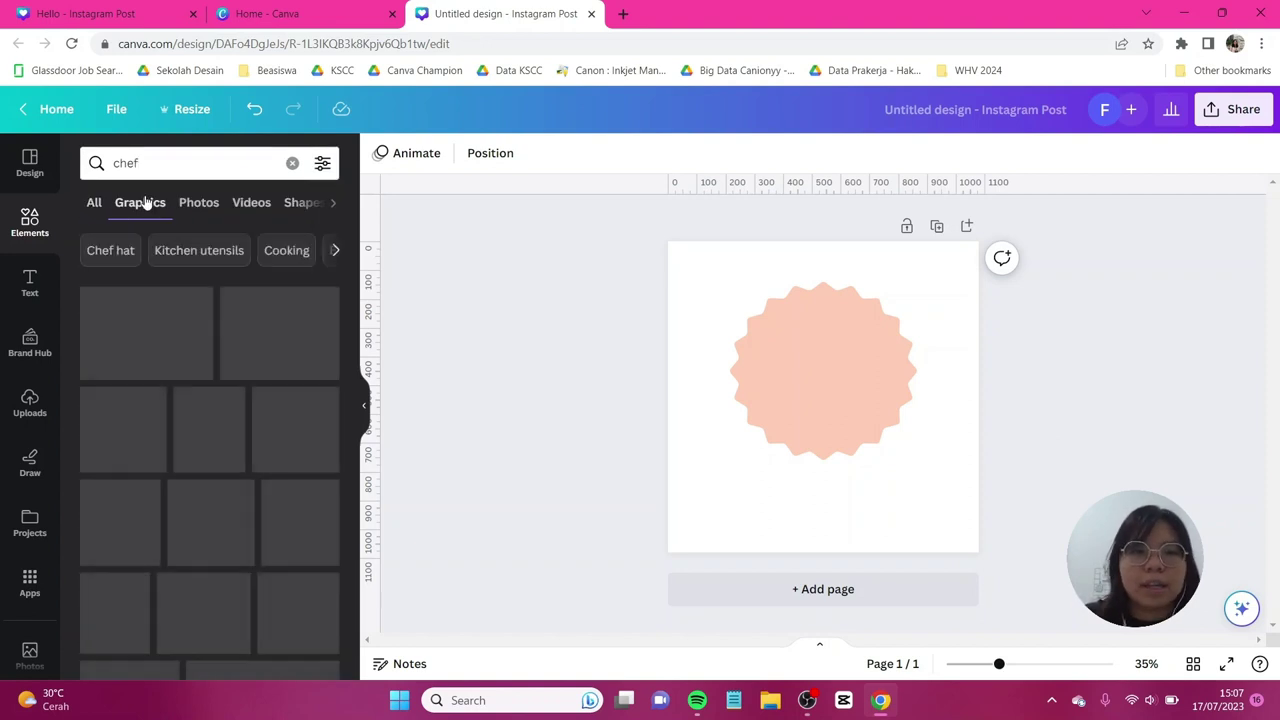
{"action": "scroll", "coordinate": [180, 300], "scroll_direction": "down", "scroll_amount": 2}
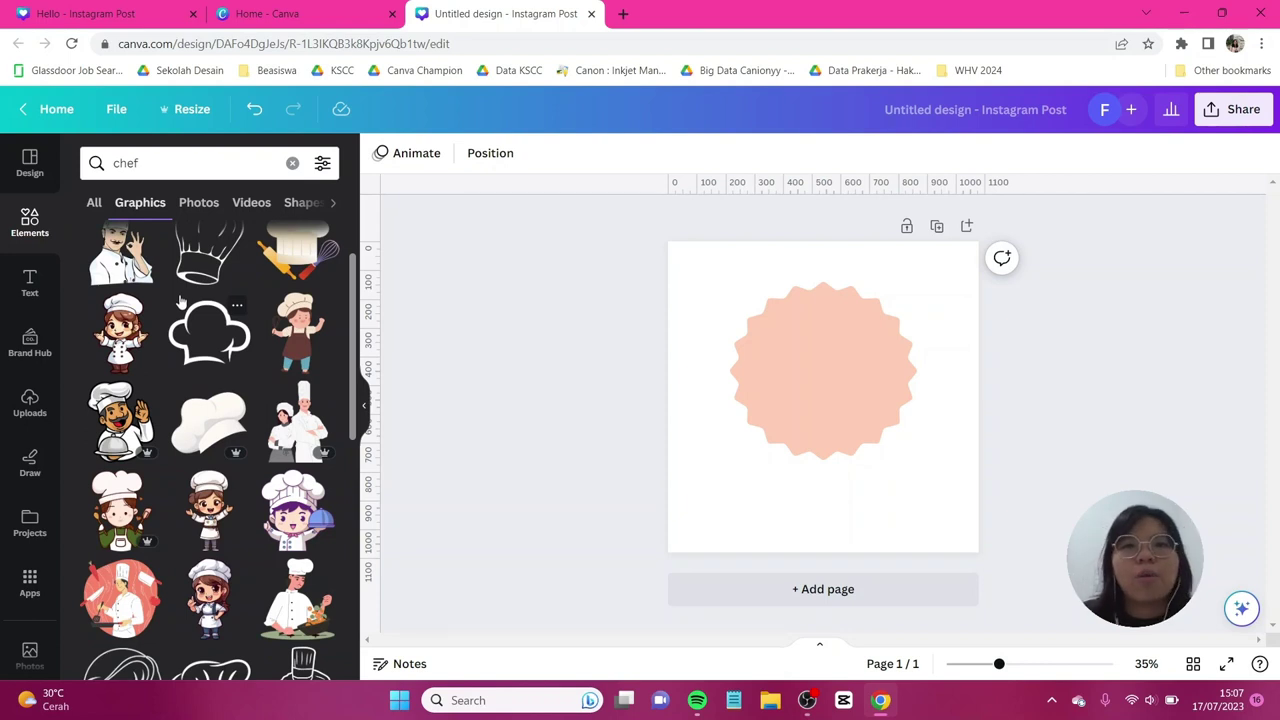
{"action": "scroll", "coordinate": [181, 302], "scroll_direction": "down", "scroll_amount": 3}
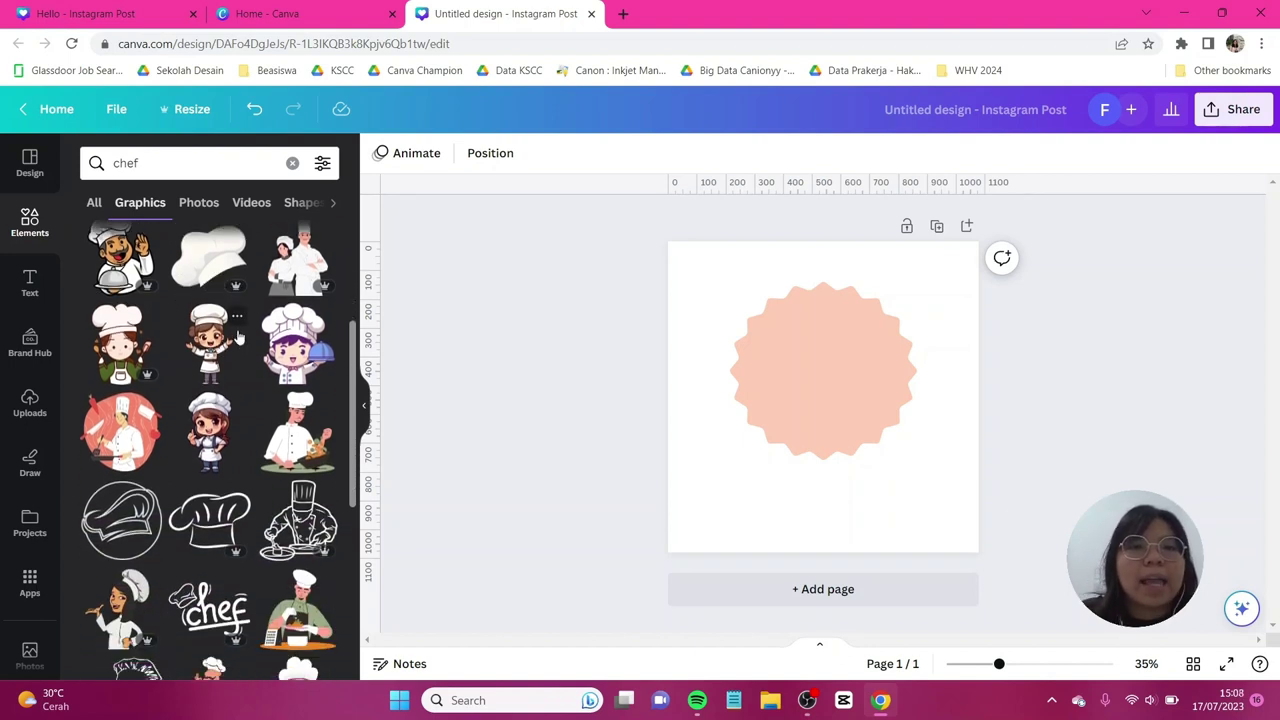
{"action": "left_click", "coordinate": [212, 350]}
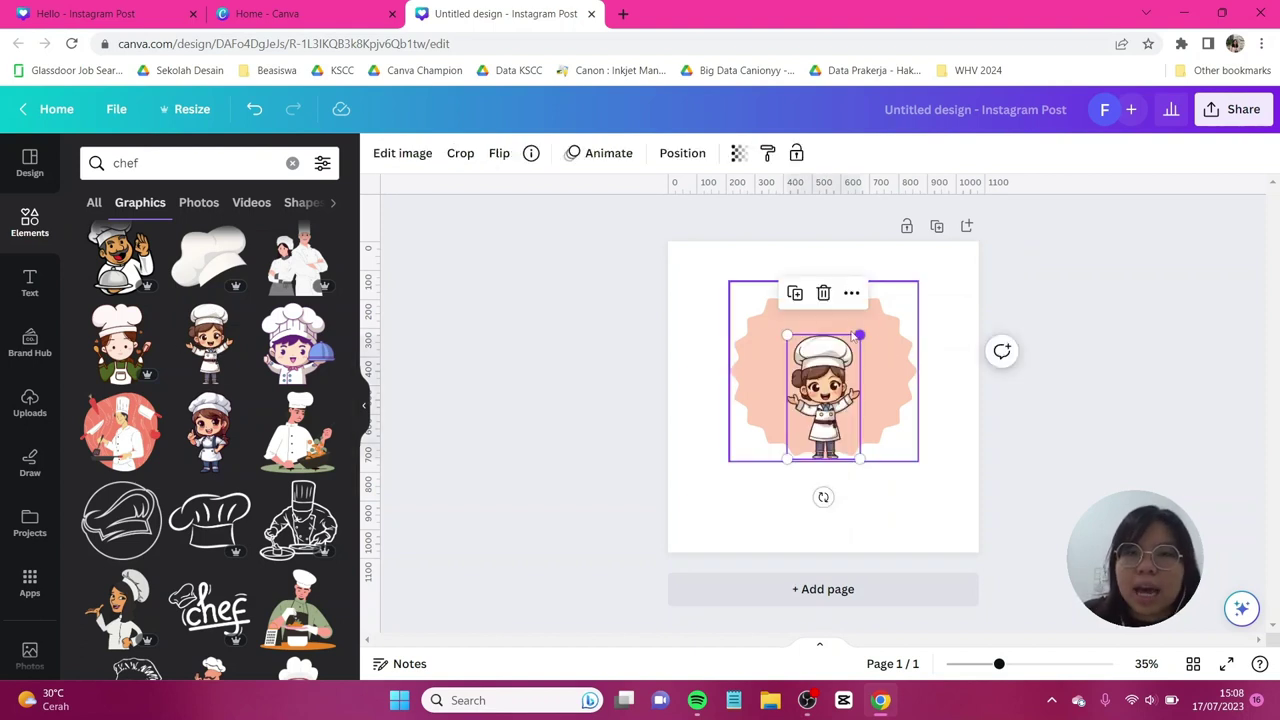
Enlarge the chef over the badge with her hat above its edge, and crop away her body below the waist
{"action": "left_click_drag", "start_coordinate": [860, 335], "coordinate": [851, 372]}
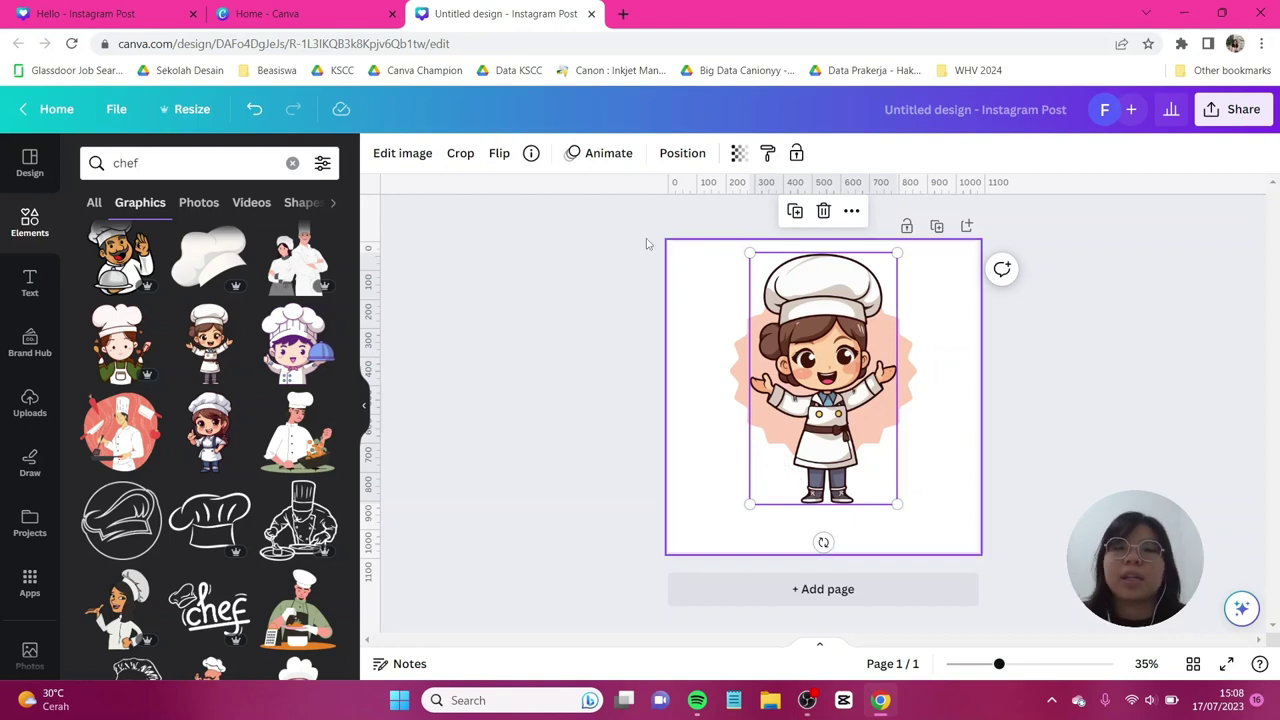
{"action": "left_click", "coordinate": [460, 153]}
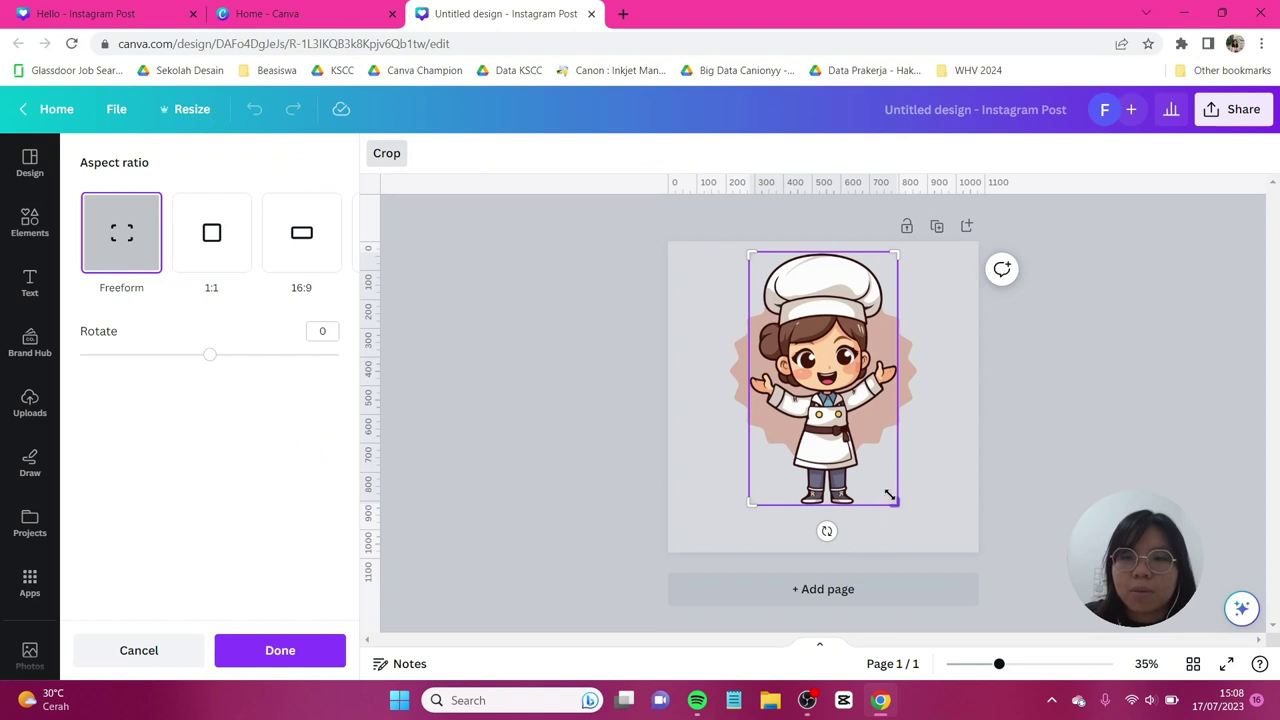
{"action": "left_click_drag", "start_coordinate": [896, 502], "coordinate": [903, 431]}
{"action": "left_click", "coordinate": [1017, 511]}
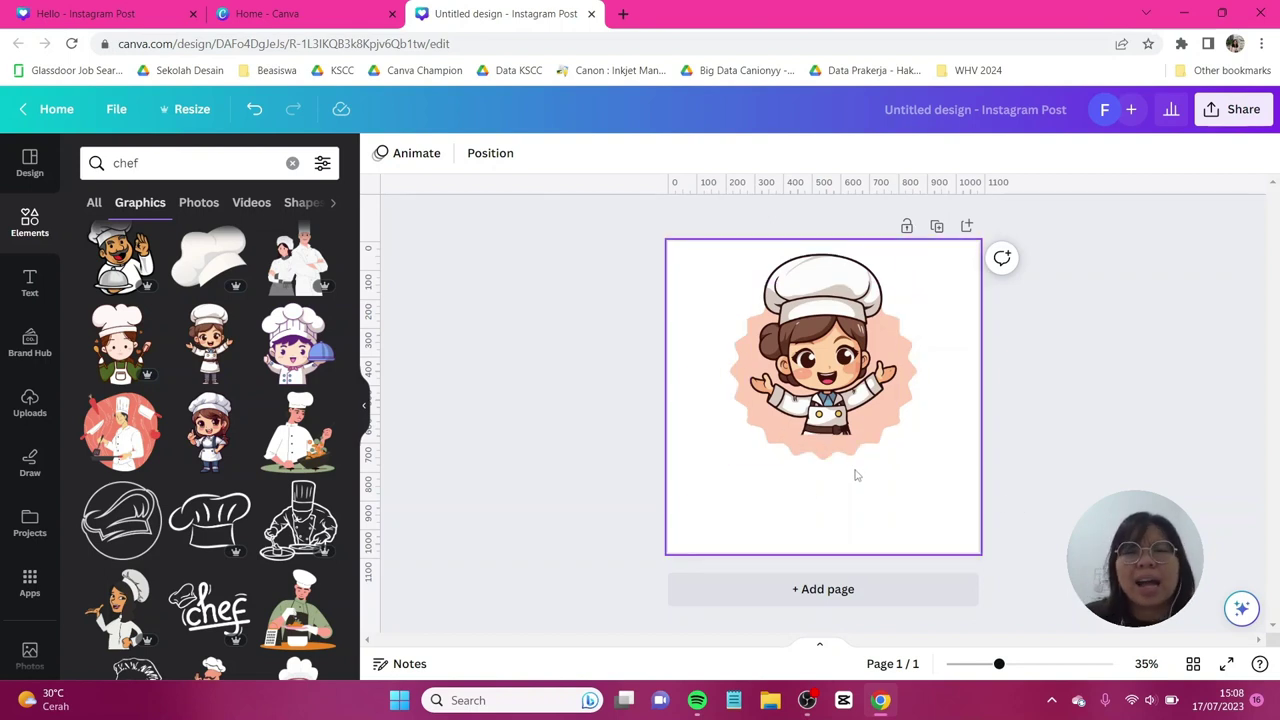
Search the graphics for "red wreath flower" and add the symmetrical red flower garland
{"action": "double_click", "coordinate": [125, 163]}
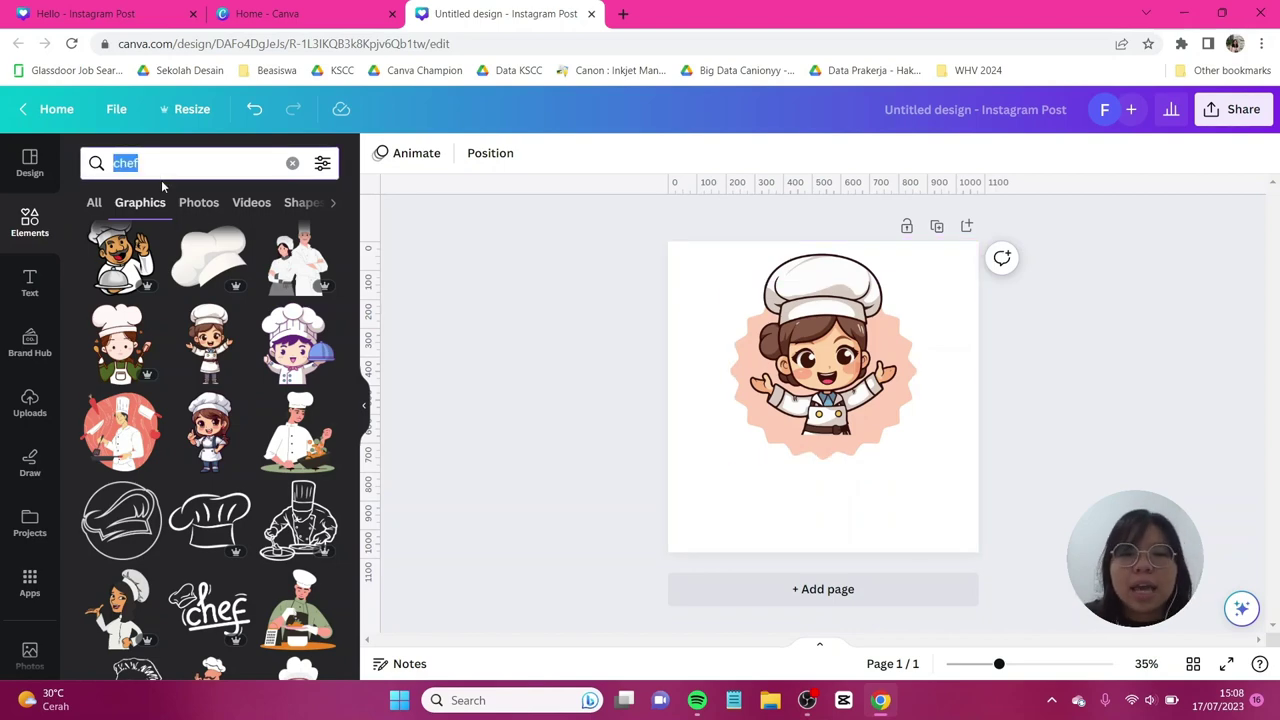
{"action": "key", "text": "BackSpace"}
{"action": "type", "text": "red wreath flower"}
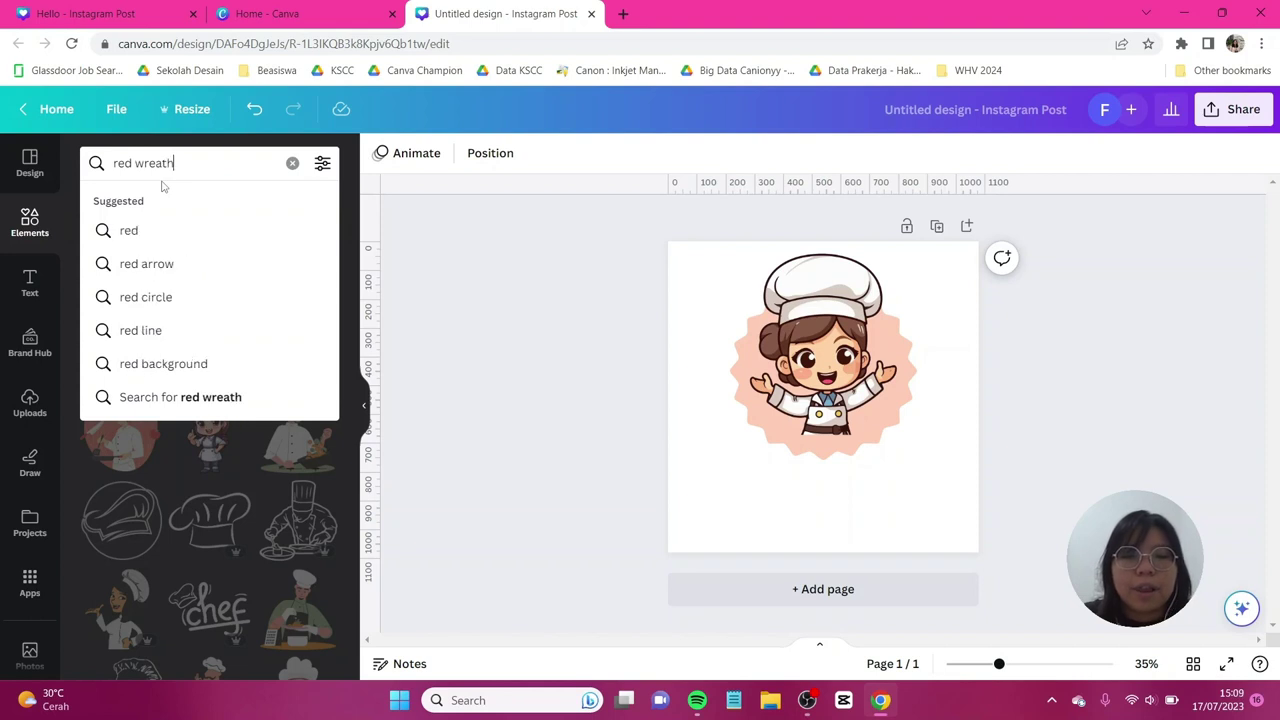
{"action": "key", "text": "Return"}
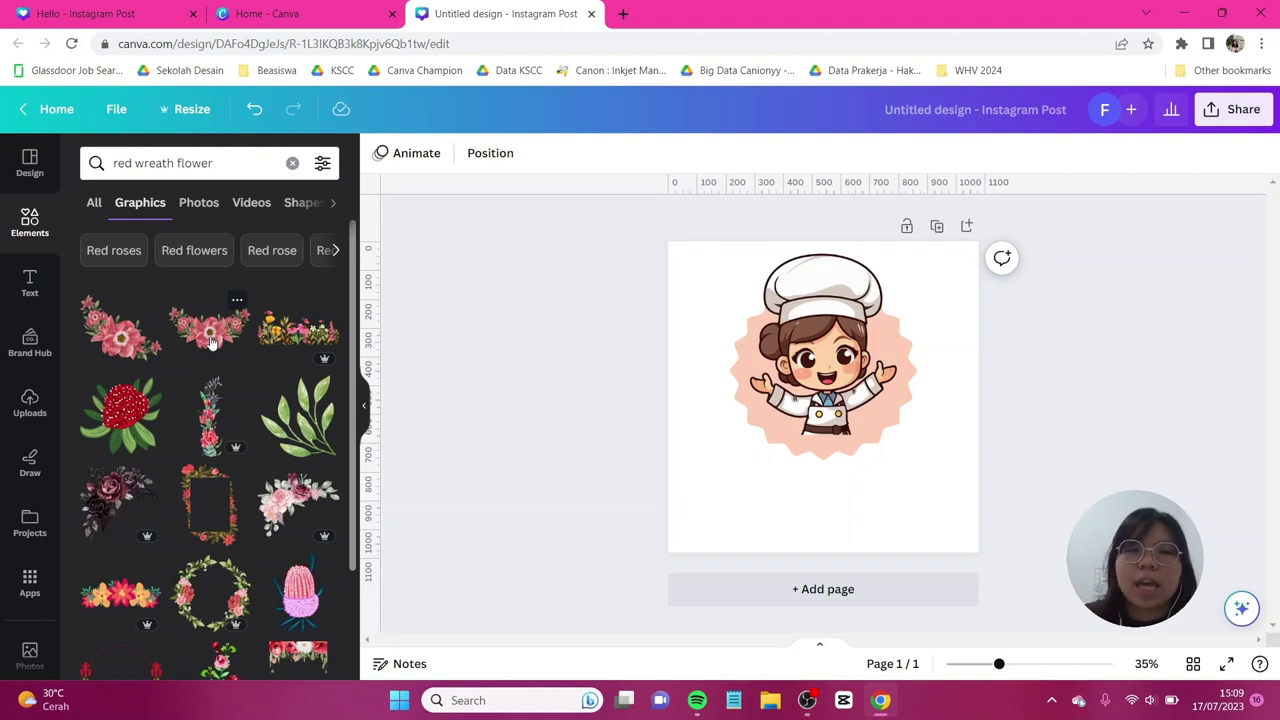
{"action": "left_click", "coordinate": [211, 342]}
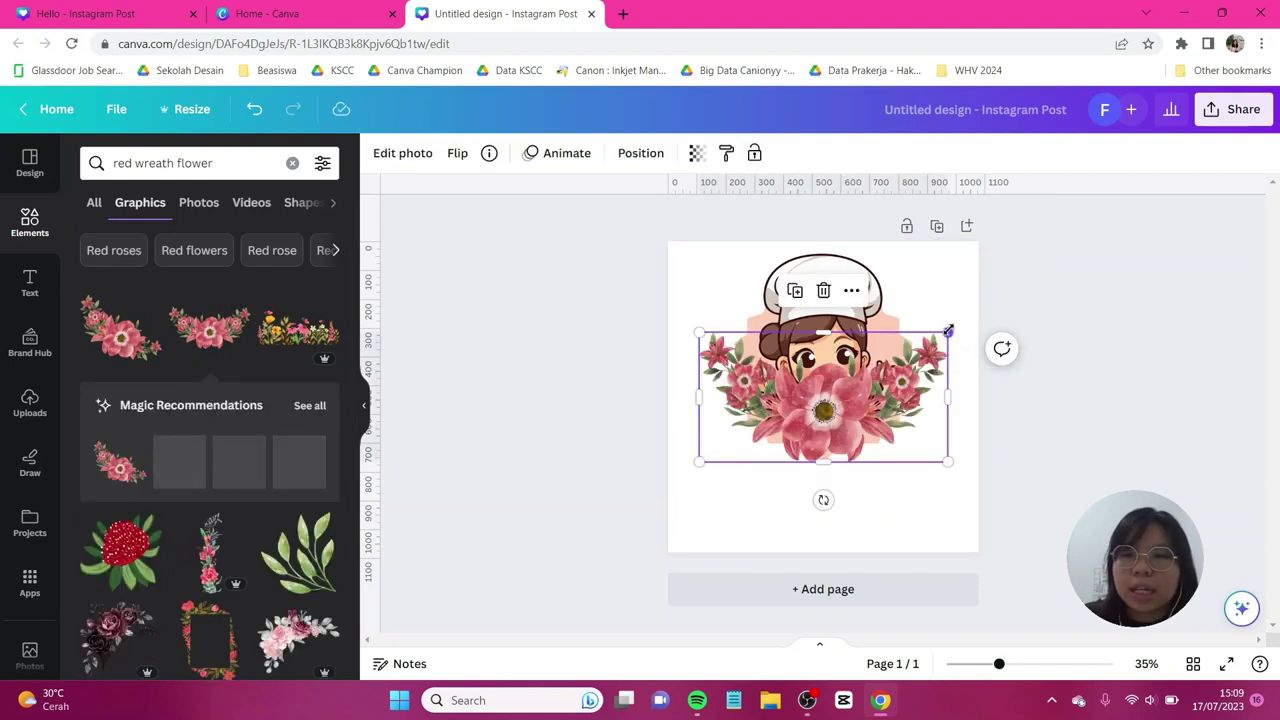
Shrink the flower garland and center it across the chef's waist at the badge's lower edge
{"action": "left_click_drag", "start_coordinate": [948, 331], "coordinate": [838, 392]}
{"action": "left_click_drag", "start_coordinate": [787, 425], "coordinate": [835, 445]}
{"action": "left_click", "coordinate": [948, 440]}
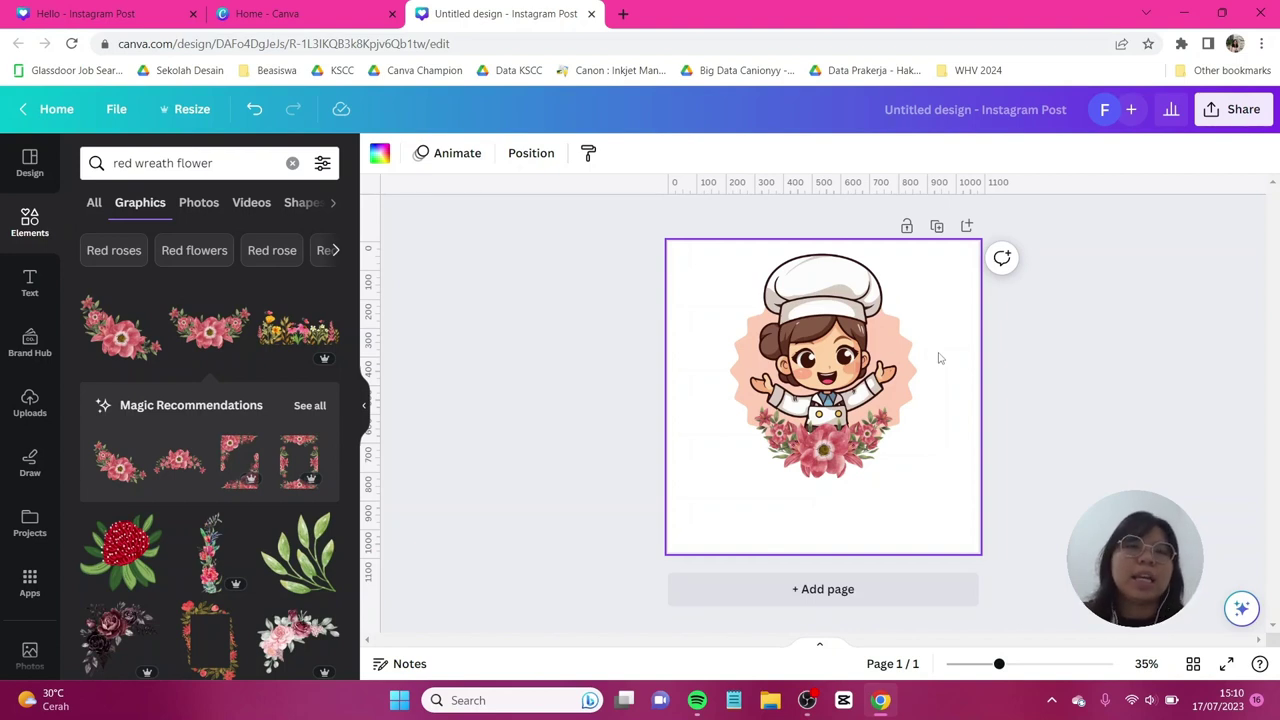
Search the graphics for "cake" and add the yellow cake slice topped with a strawberry
{"action": "left_click", "coordinate": [30, 222]}
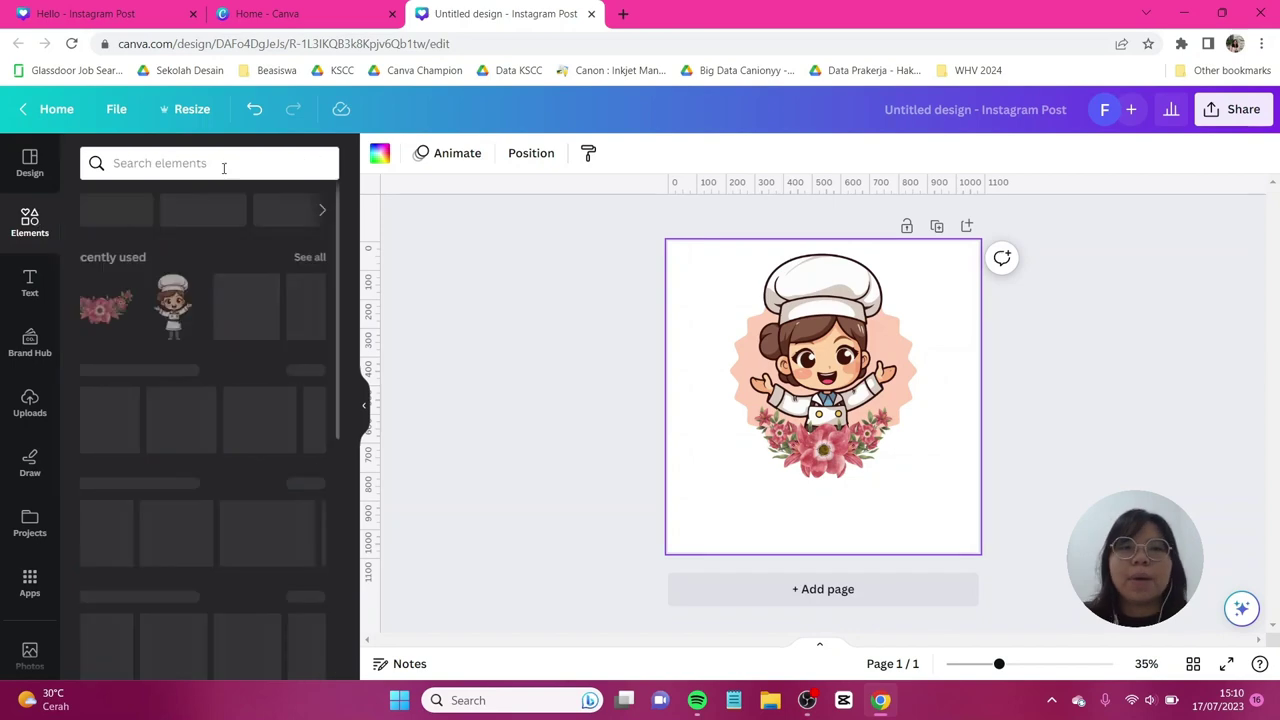
{"action": "left_click", "coordinate": [237, 163]}
{"action": "type", "text": "cake"}
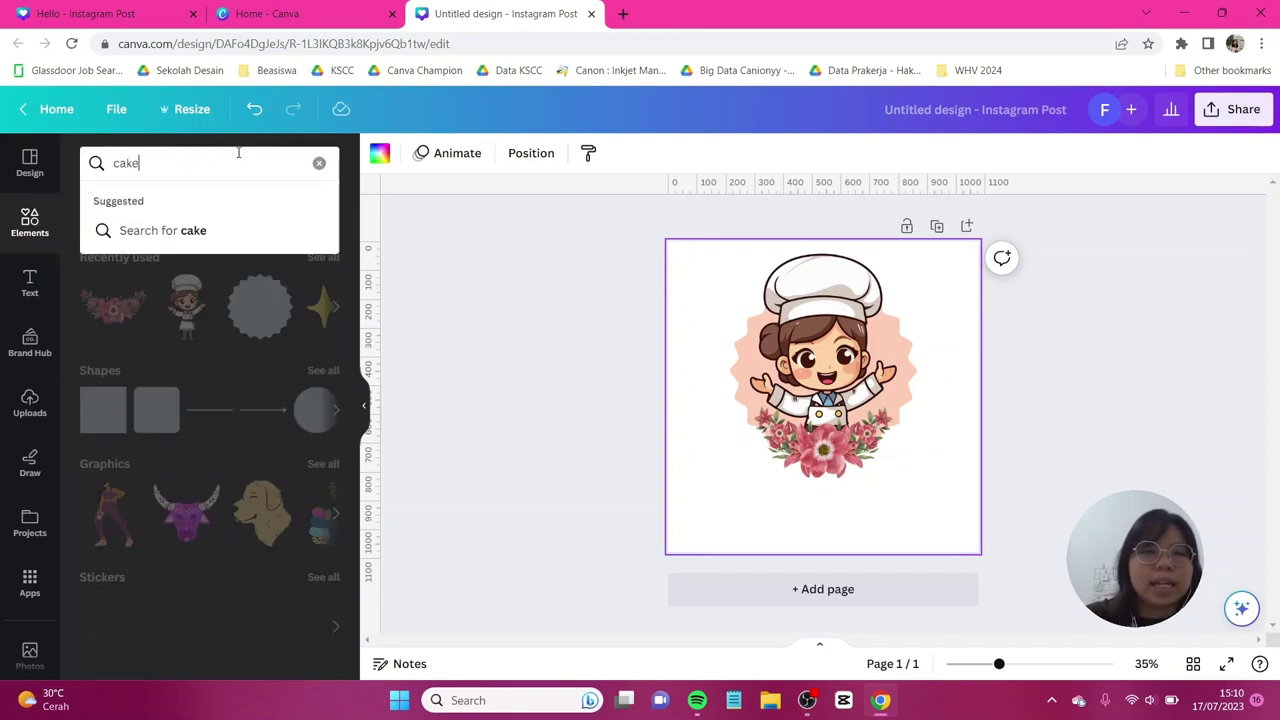
{"action": "key", "text": "Return"}
{"action": "left_click", "coordinate": [140, 202]}
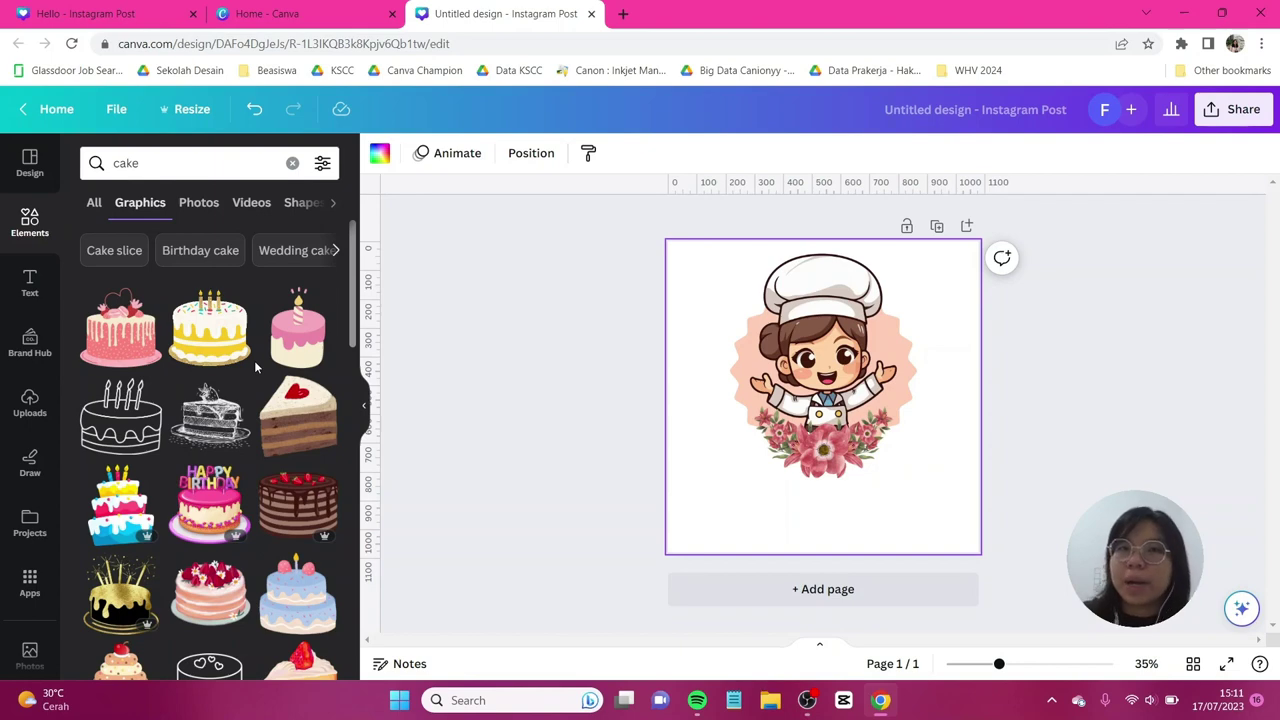
{"action": "scroll", "coordinate": [254, 362], "scroll_direction": "down", "scroll_amount": 2}
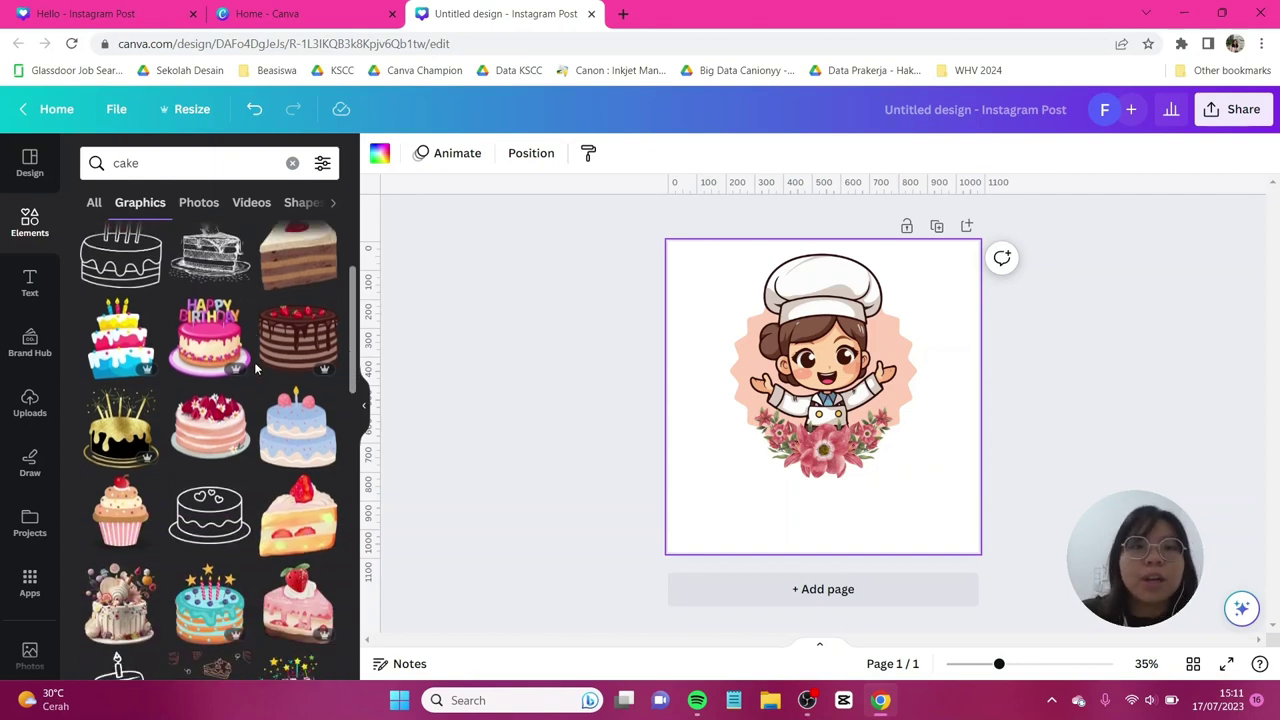
{"action": "scroll", "coordinate": [256, 370], "scroll_direction": "down", "scroll_amount": 1}
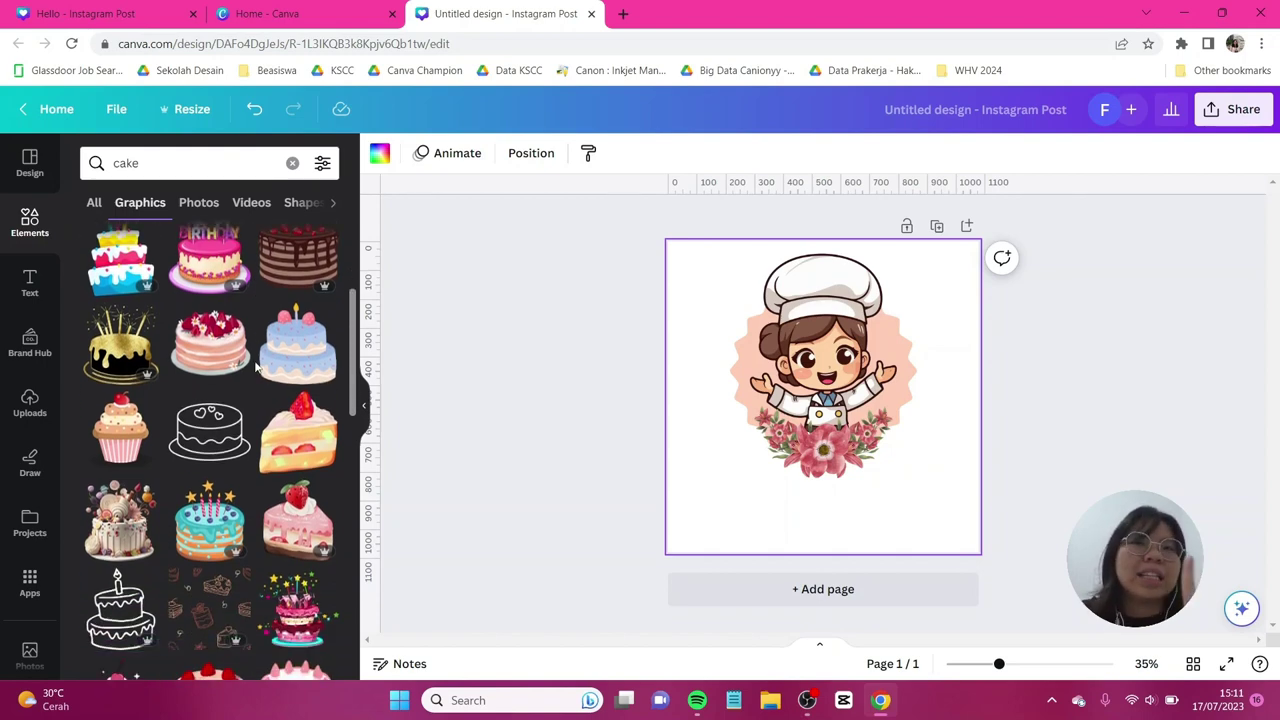
{"action": "left_click", "coordinate": [300, 458]}
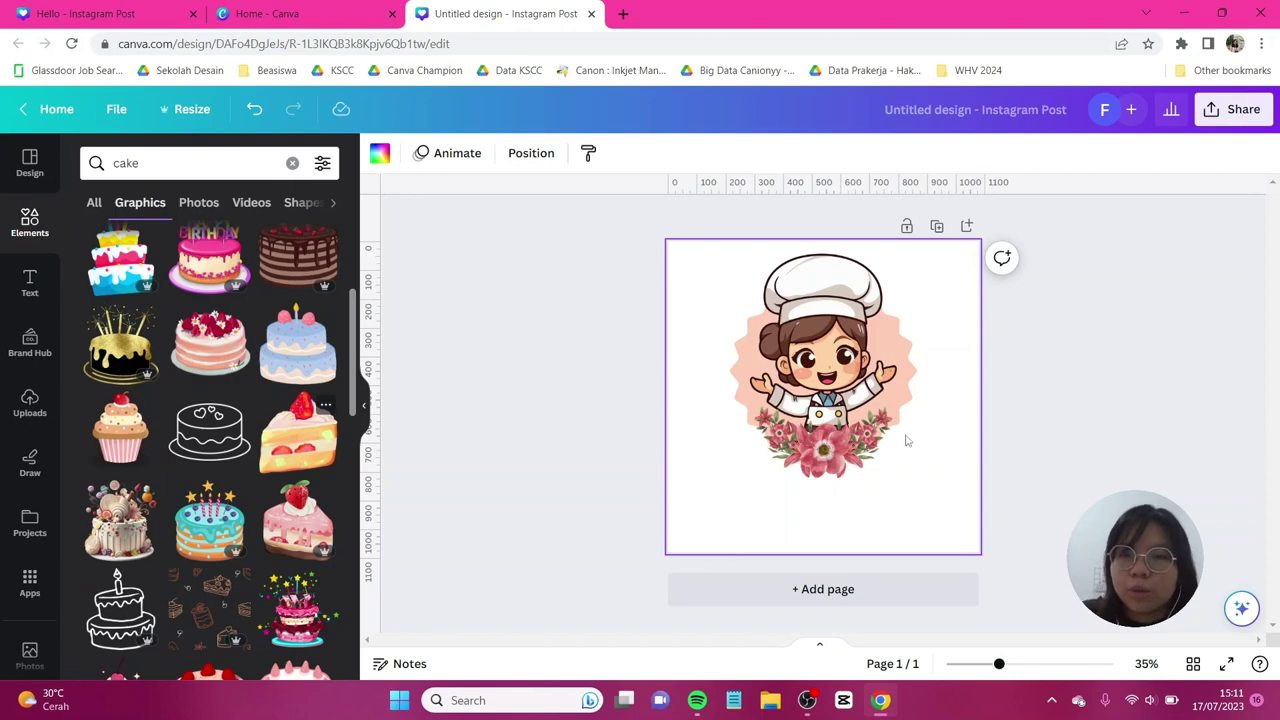
Add the swiss roll topped with a strawberry from the cake graphics and shrink it to a small size
{"action": "scroll", "coordinate": [234, 428], "scroll_direction": "down", "scroll_amount": 3}
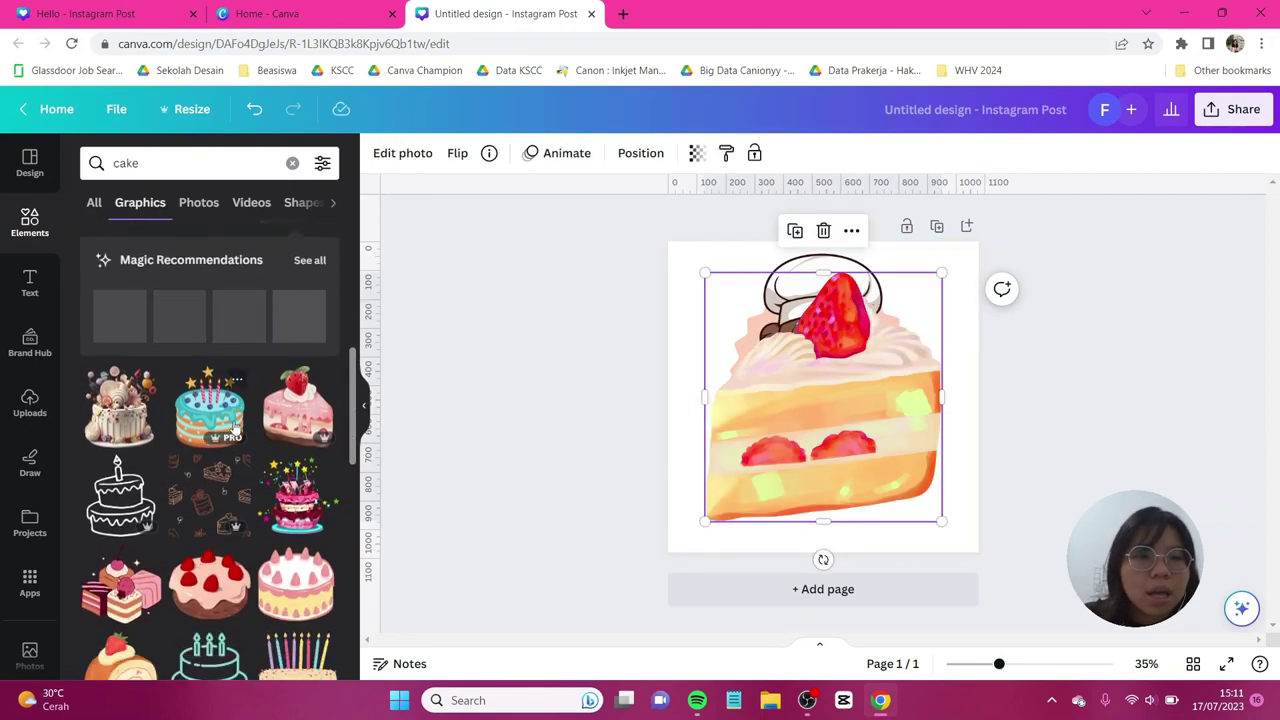
{"action": "scroll", "coordinate": [234, 428], "scroll_direction": "down", "scroll_amount": 2}
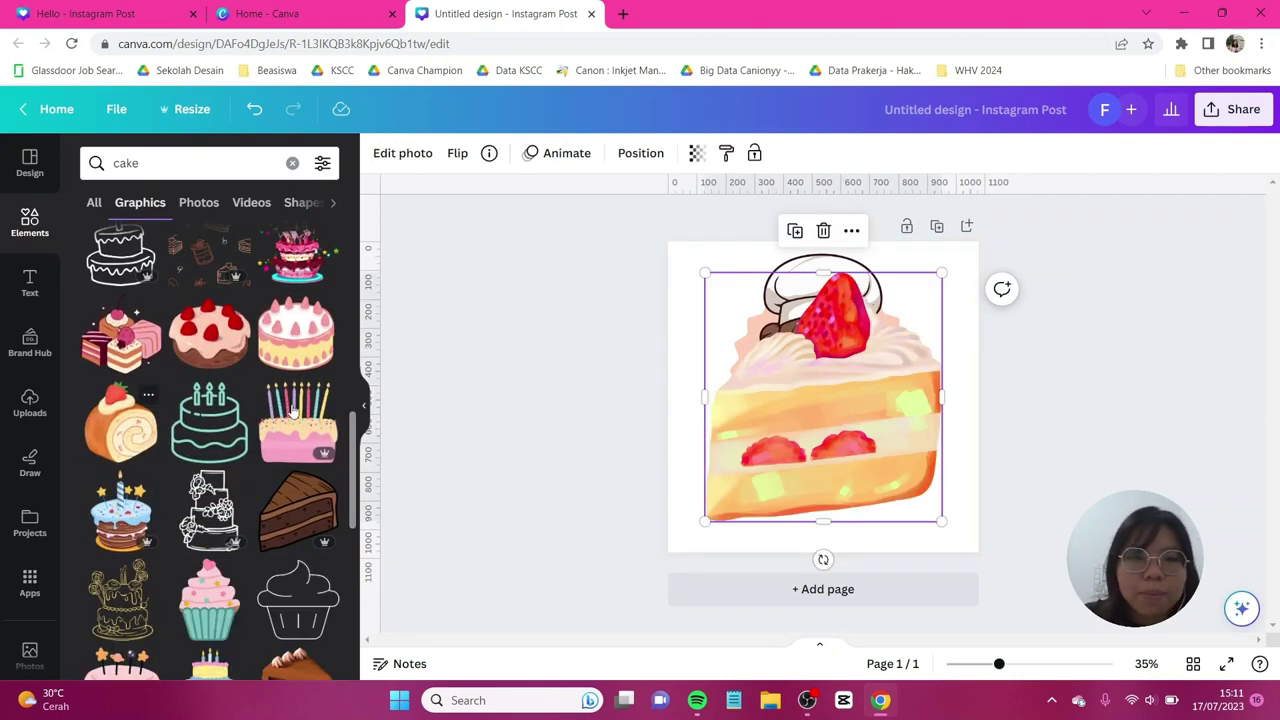
{"action": "left_click_drag", "start_coordinate": [130, 437], "coordinate": [932, 322]}
{"action": "left_click_drag", "start_coordinate": [934, 272], "coordinate": [766, 459]}
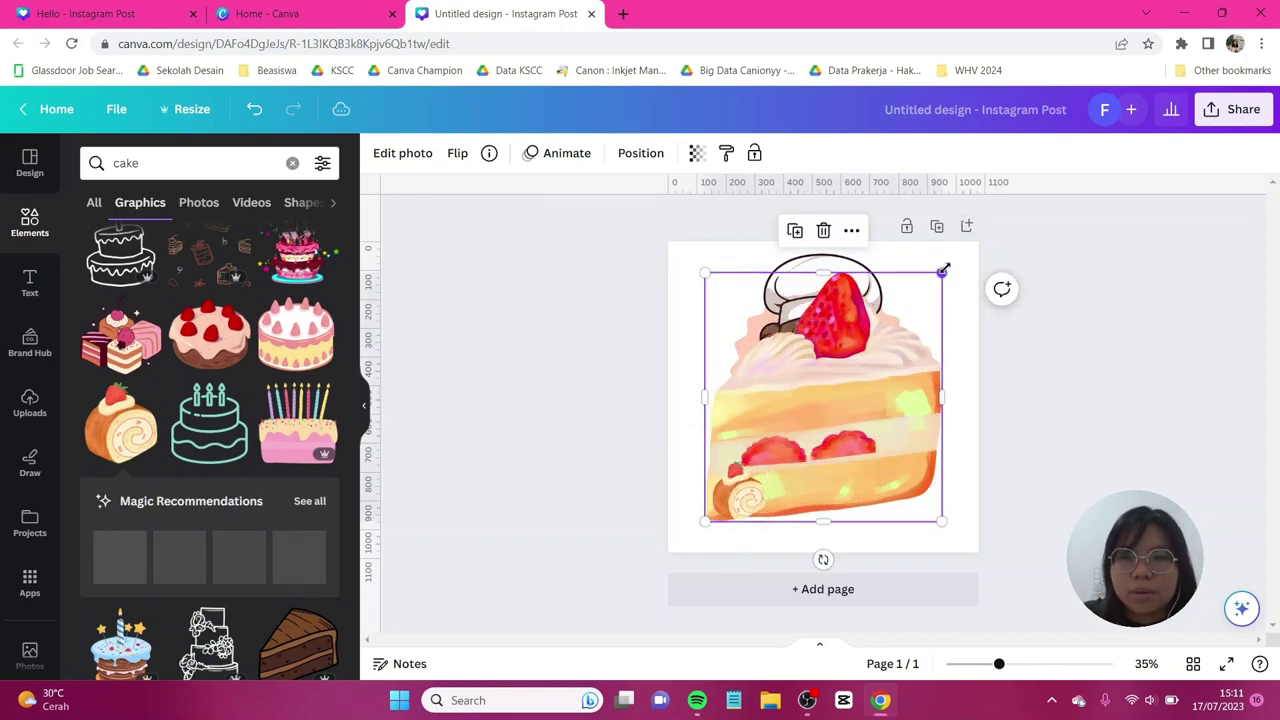
Shrink the cake slice and place the two cakes on opposite sides of the chef, each above one of her hands
{"action": "left_click_drag", "start_coordinate": [941, 272], "coordinate": [748, 347]}
{"action": "left_click", "coordinate": [731, 515]}
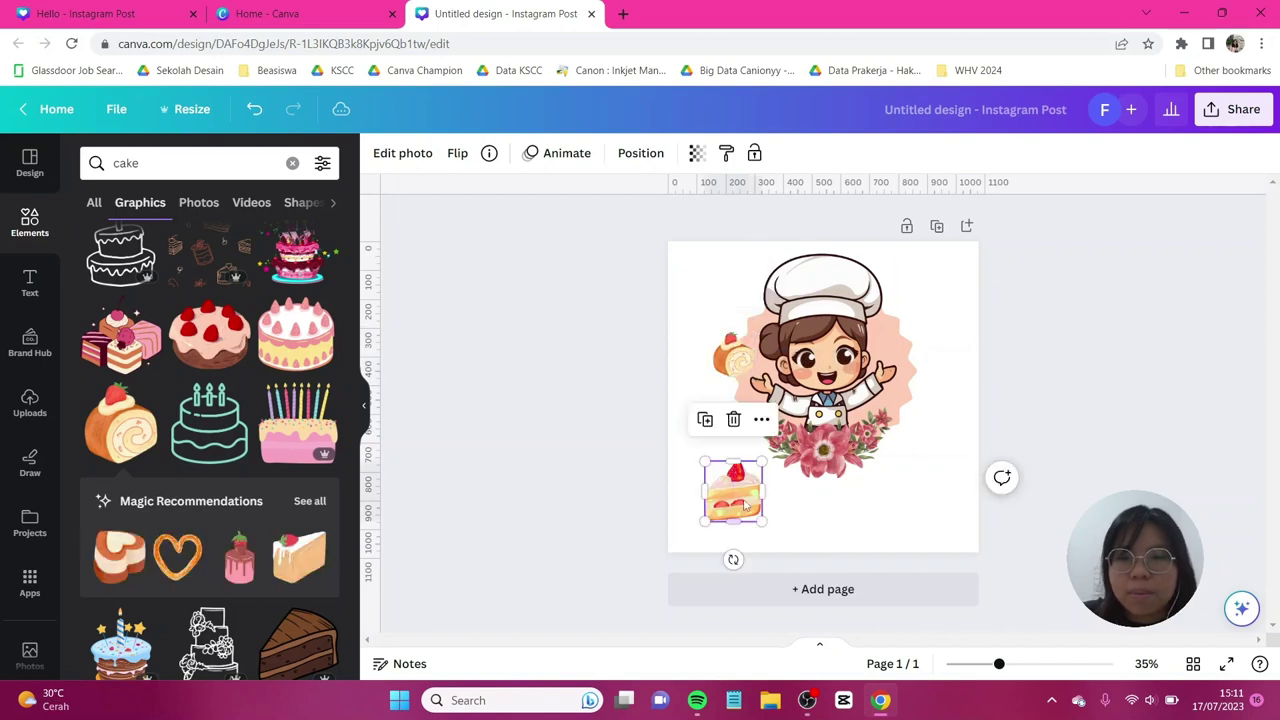
{"action": "left_click_drag", "start_coordinate": [735, 500], "coordinate": [912, 337]}
{"action": "left_click", "coordinate": [800, 326]}
Apply a Drop shadow effect to the swiss roll graphic
{"action": "left_click", "coordinate": [730, 353]}
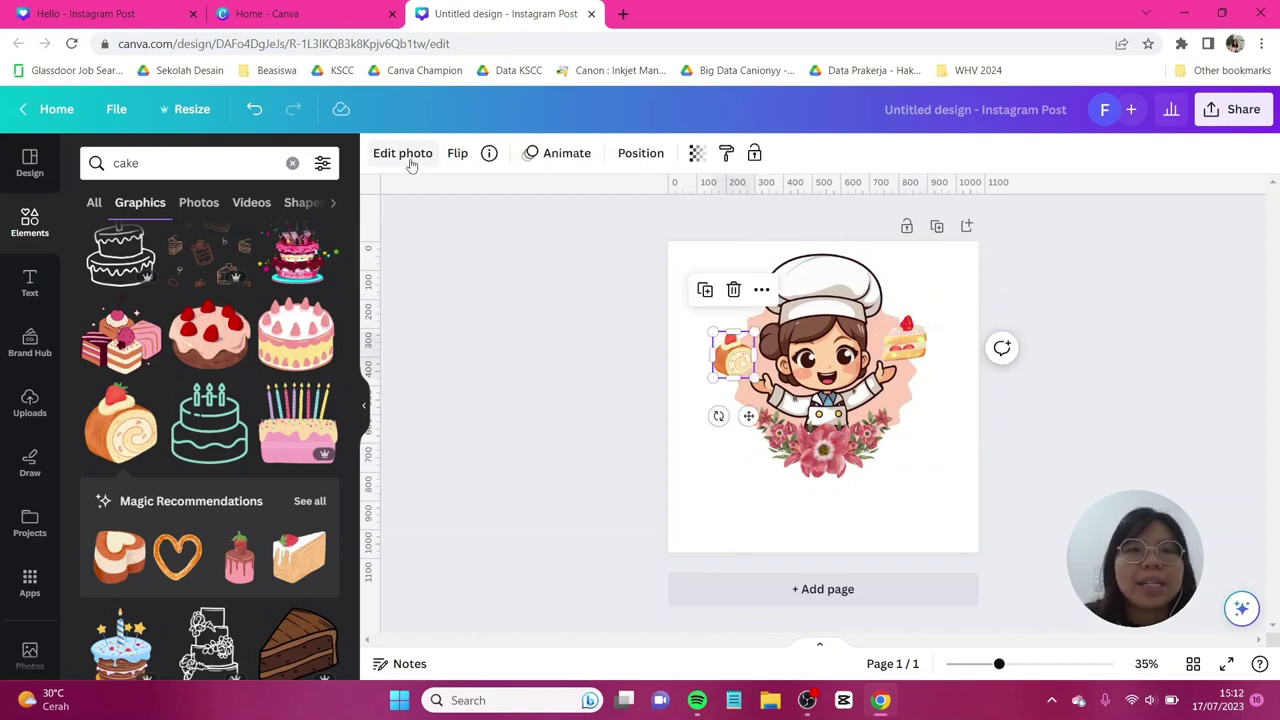
{"action": "left_click", "coordinate": [410, 160]}
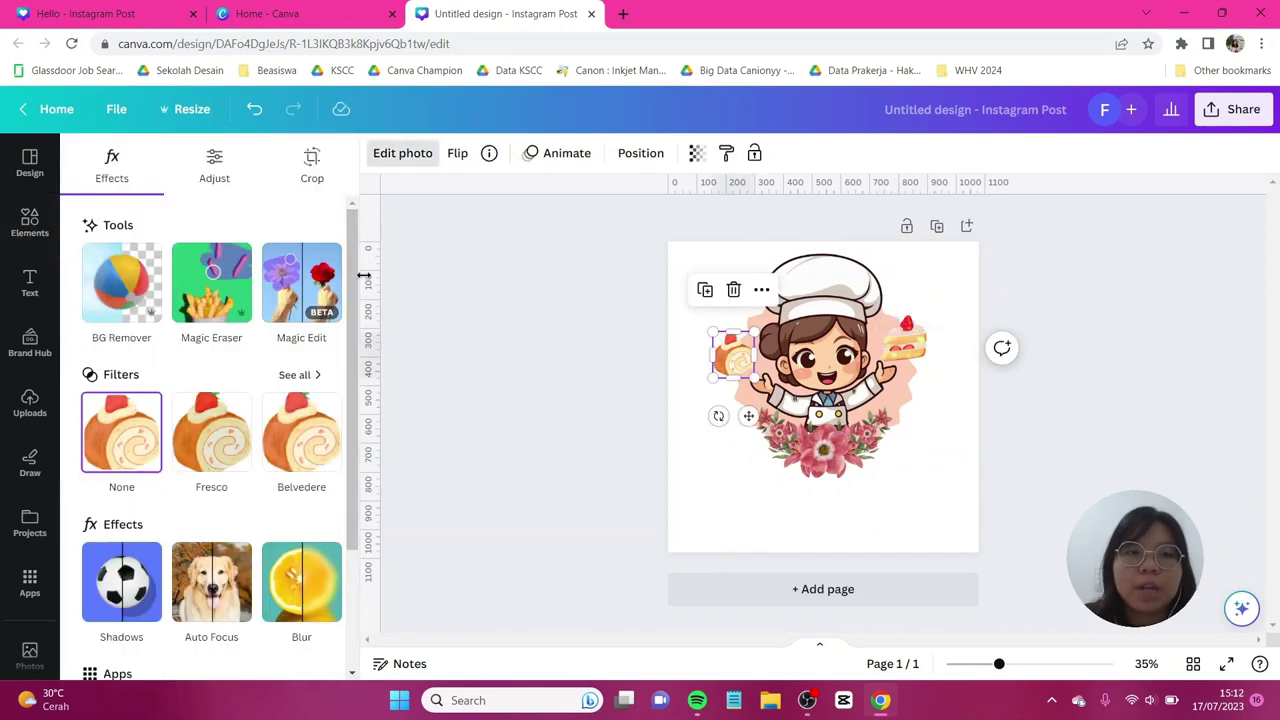
{"action": "left_click", "coordinate": [140, 597]}
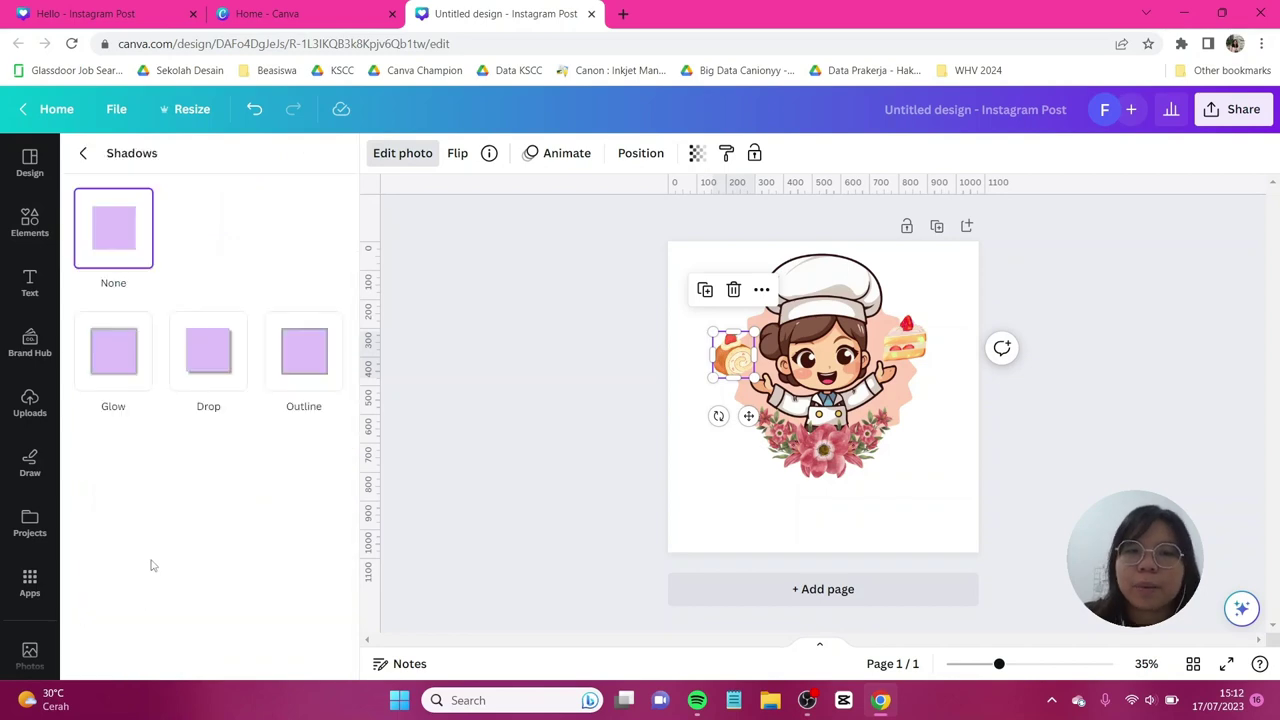
{"action": "left_click", "coordinate": [213, 352]}
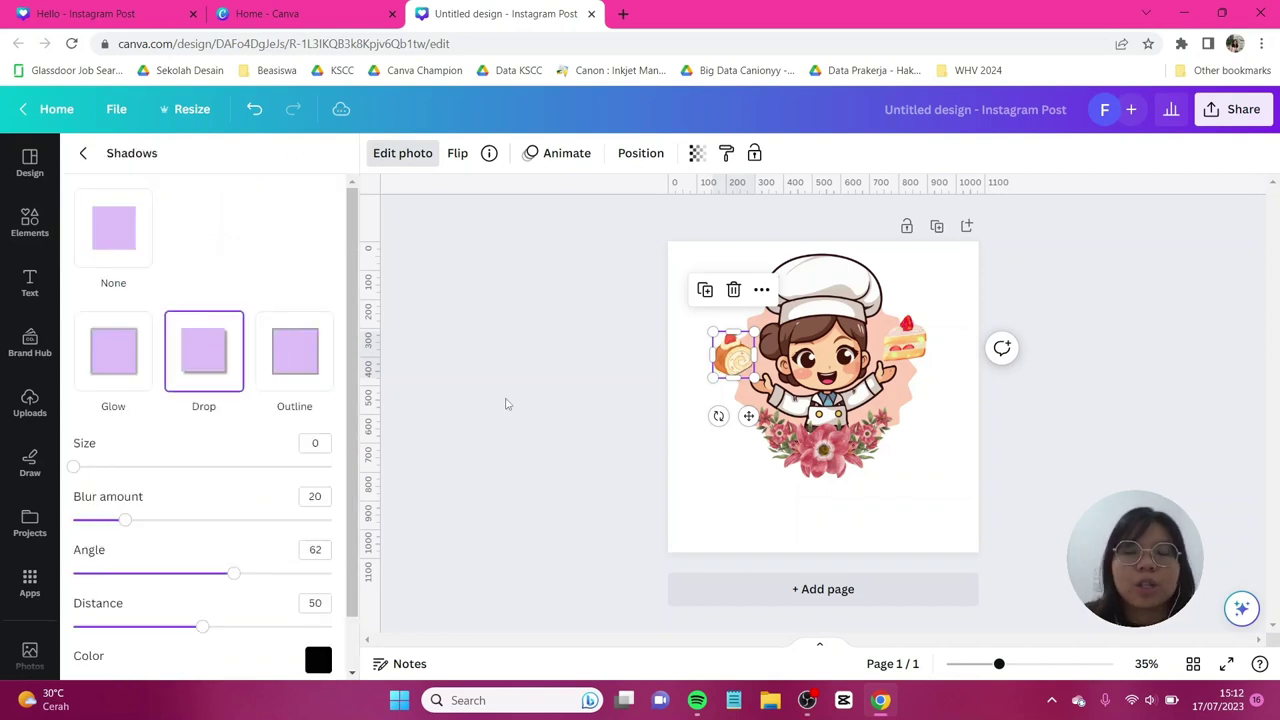
{"action": "left_click", "coordinate": [715, 458]}
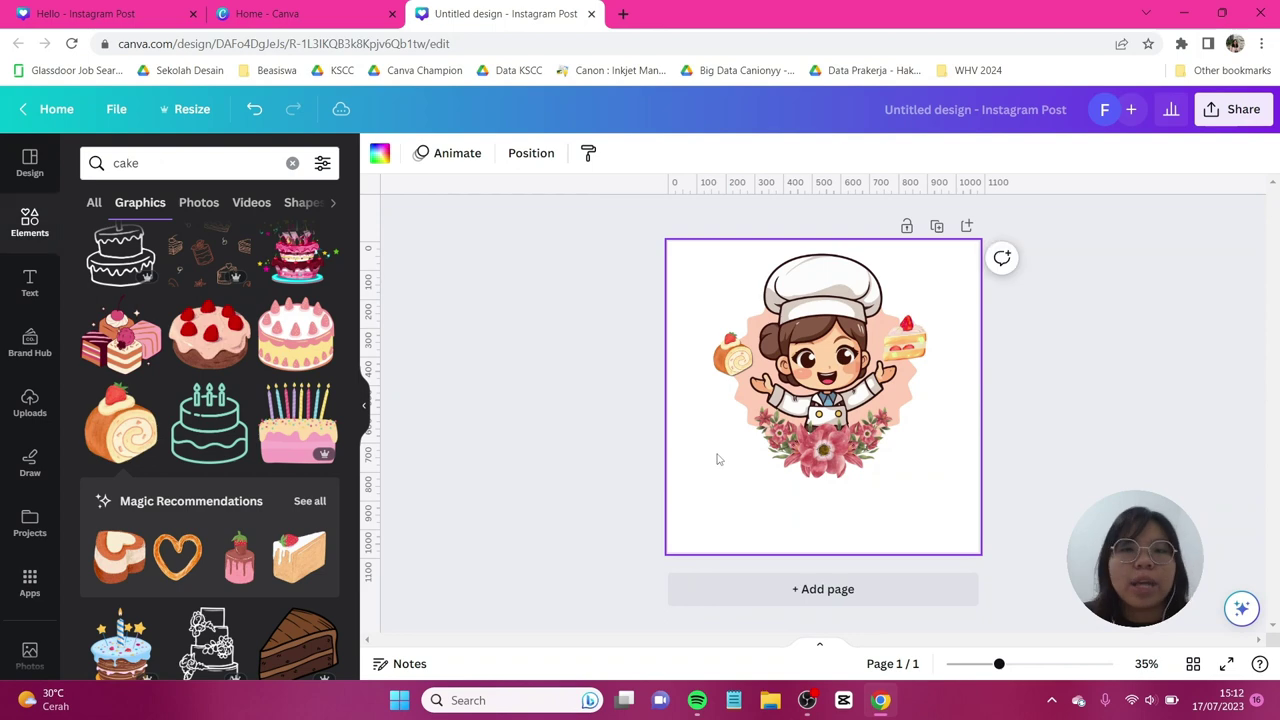
Give the cake slice graphic the same Drop shadow effect as the swiss roll
{"action": "left_click", "coordinate": [912, 340]}
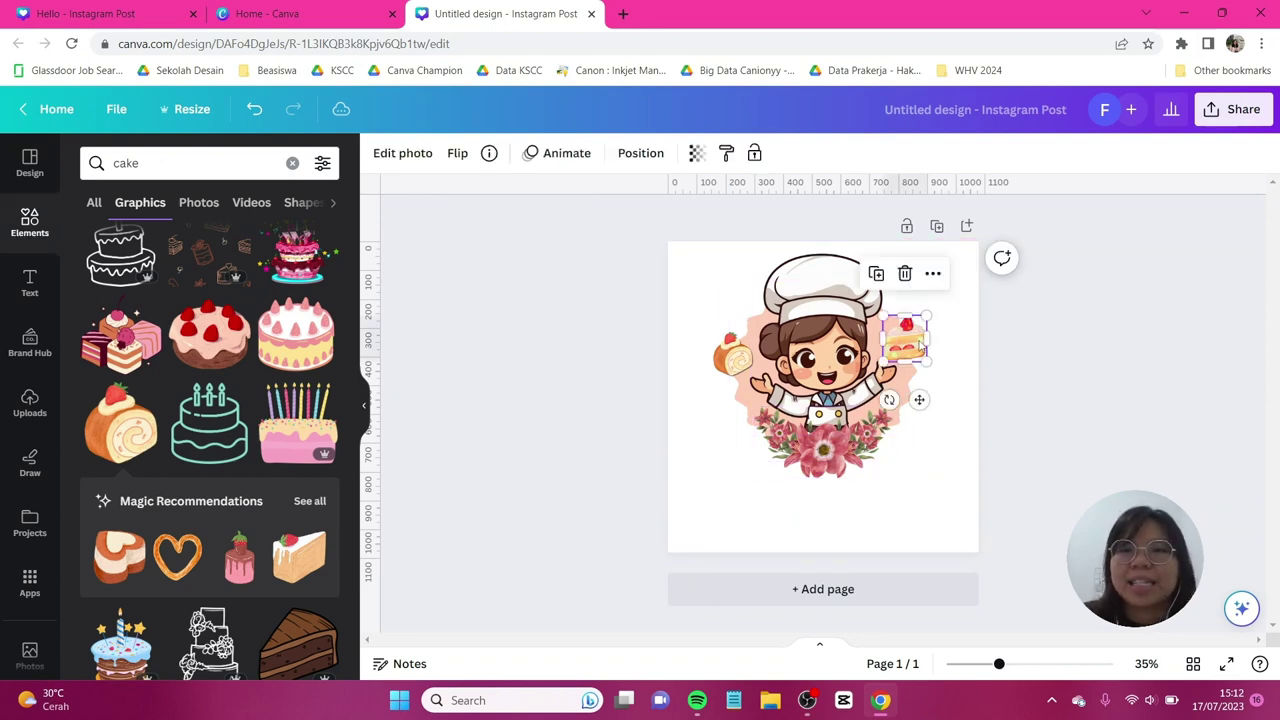
{"action": "left_click", "coordinate": [403, 153]}
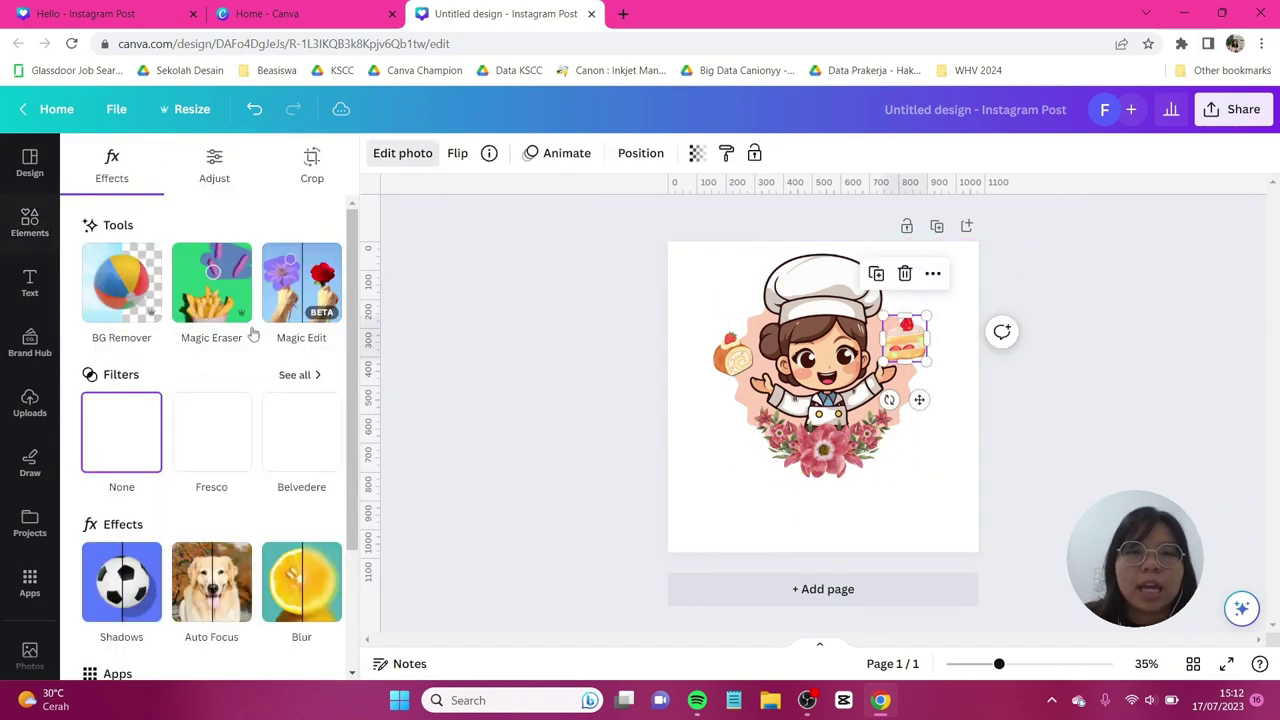
{"action": "left_click", "coordinate": [120, 578]}
{"action": "left_click", "coordinate": [218, 368]}
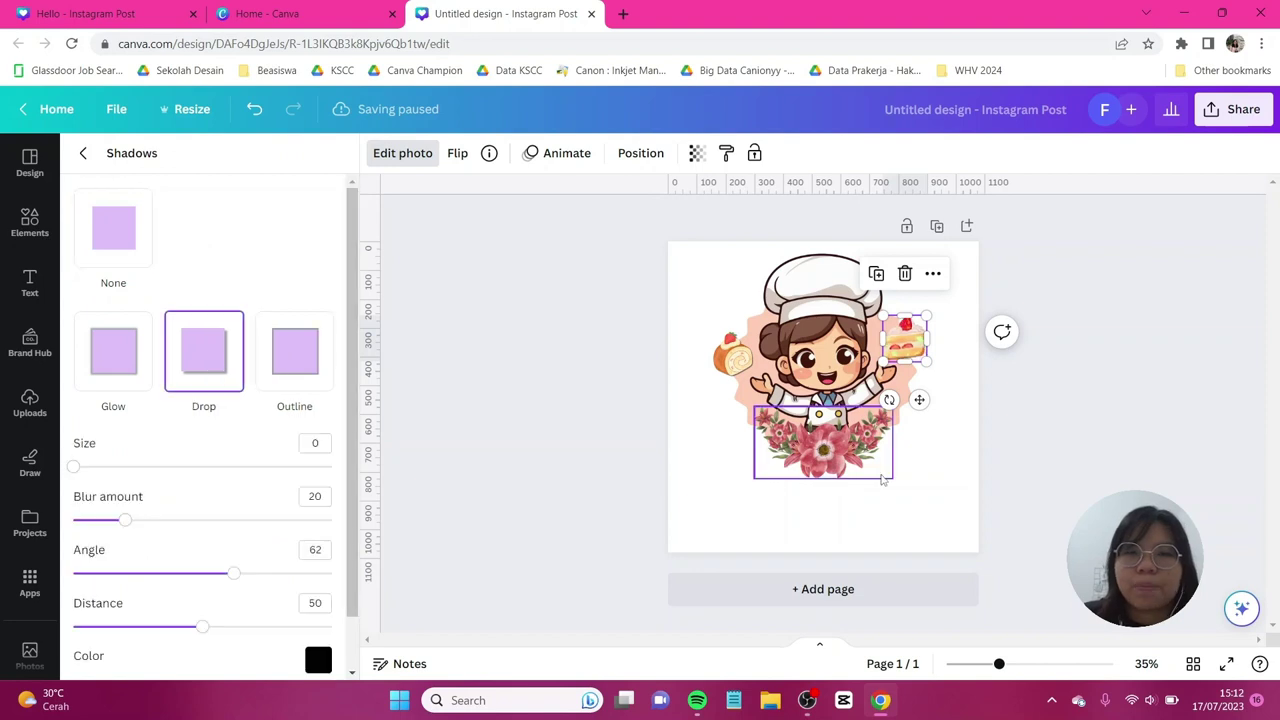
{"action": "left_click", "coordinate": [955, 475]}
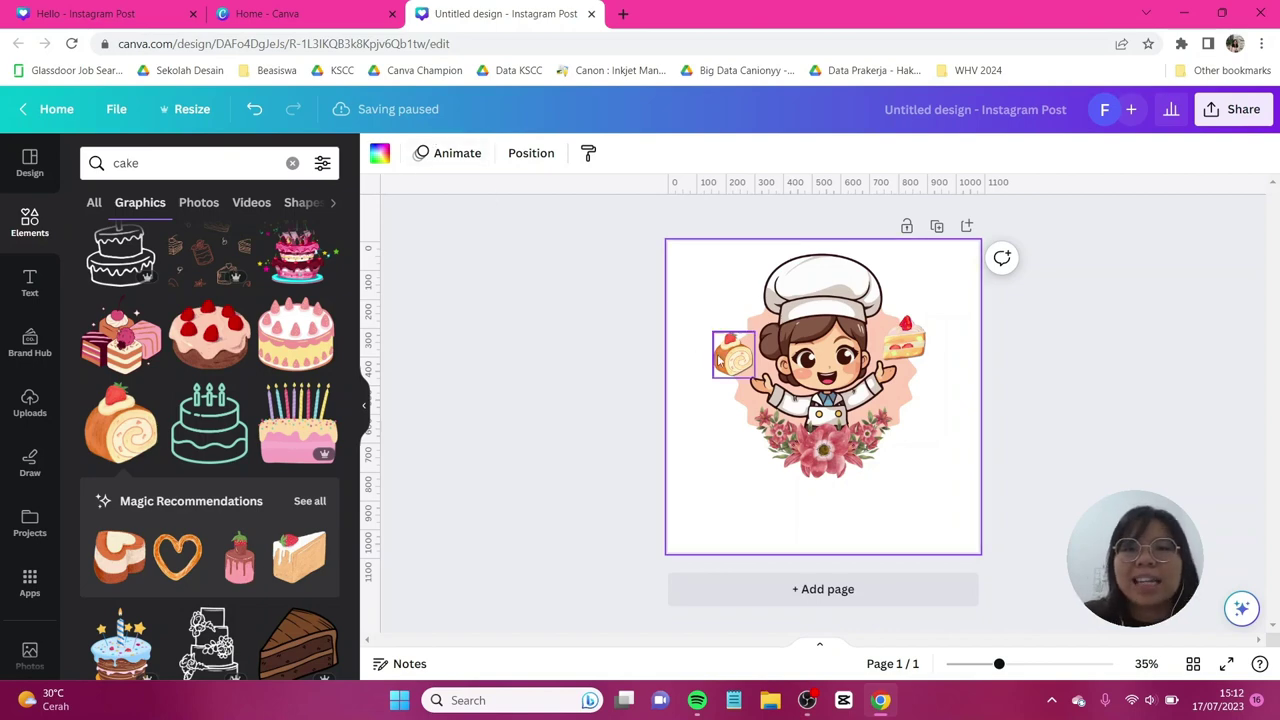
Move the swiss roll up slightly beside the chef's head
{"action": "mouse_move", "coordinate": [720, 362]}
{"action": "left_mouse_down"}
{"action": "mouse_move", "coordinate": [694, 362]}
{"action": "mouse_move", "coordinate": [724, 350]}
{"action": "left_mouse_up"}
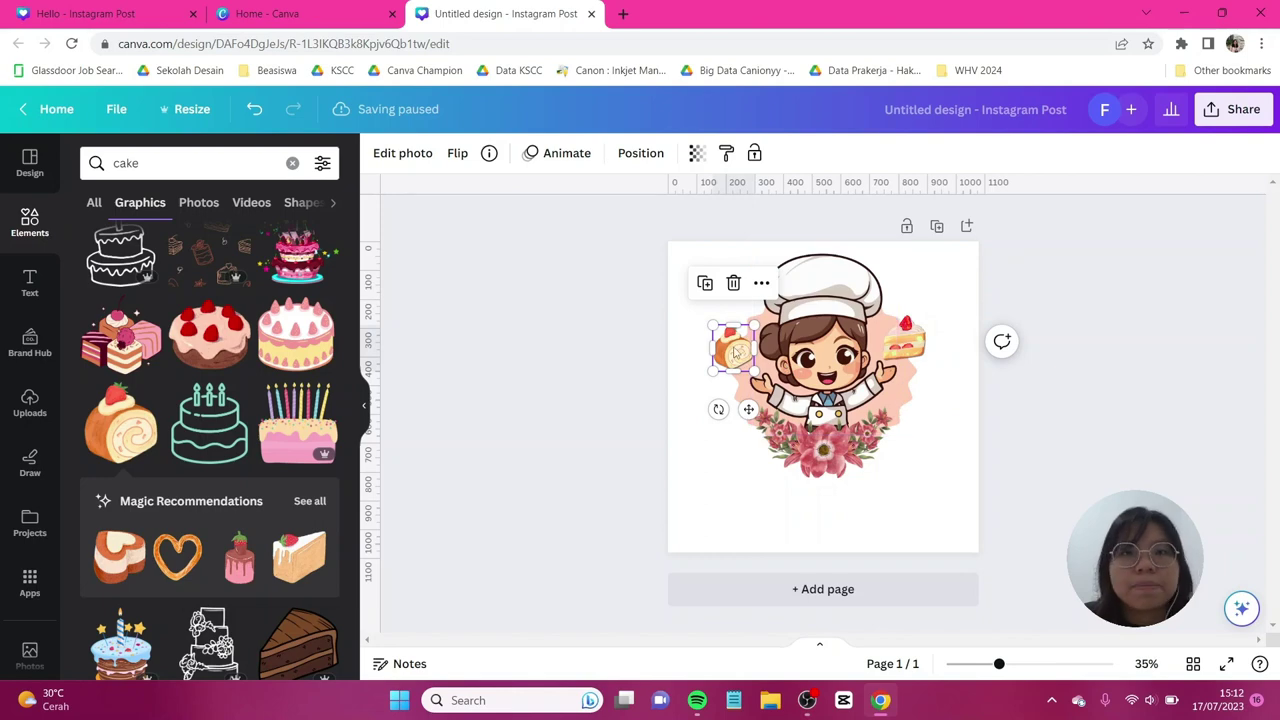
{"action": "scroll", "coordinate": [735, 350], "scroll_direction": "up", "scroll_amount": 1}
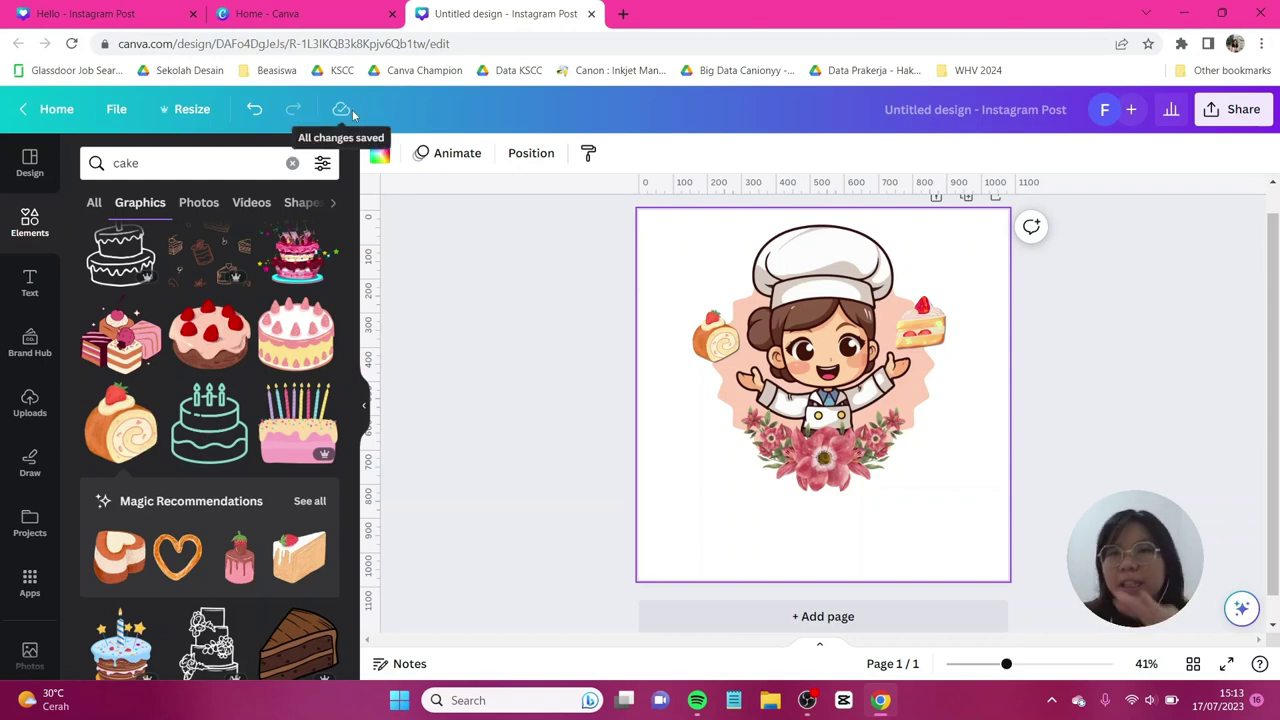
{"action": "left_click", "coordinate": [511, 322]}
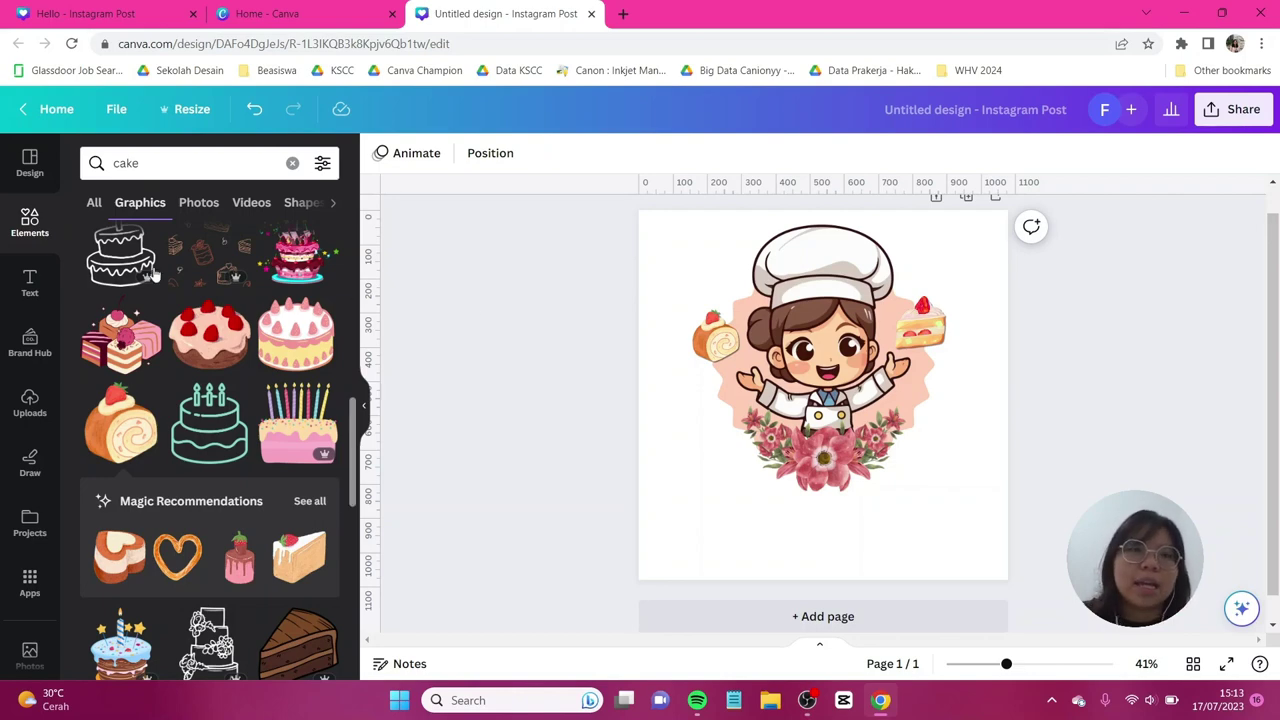
Add a heading with the text "Hello Bakery"
{"action": "left_click", "coordinate": [30, 283]}
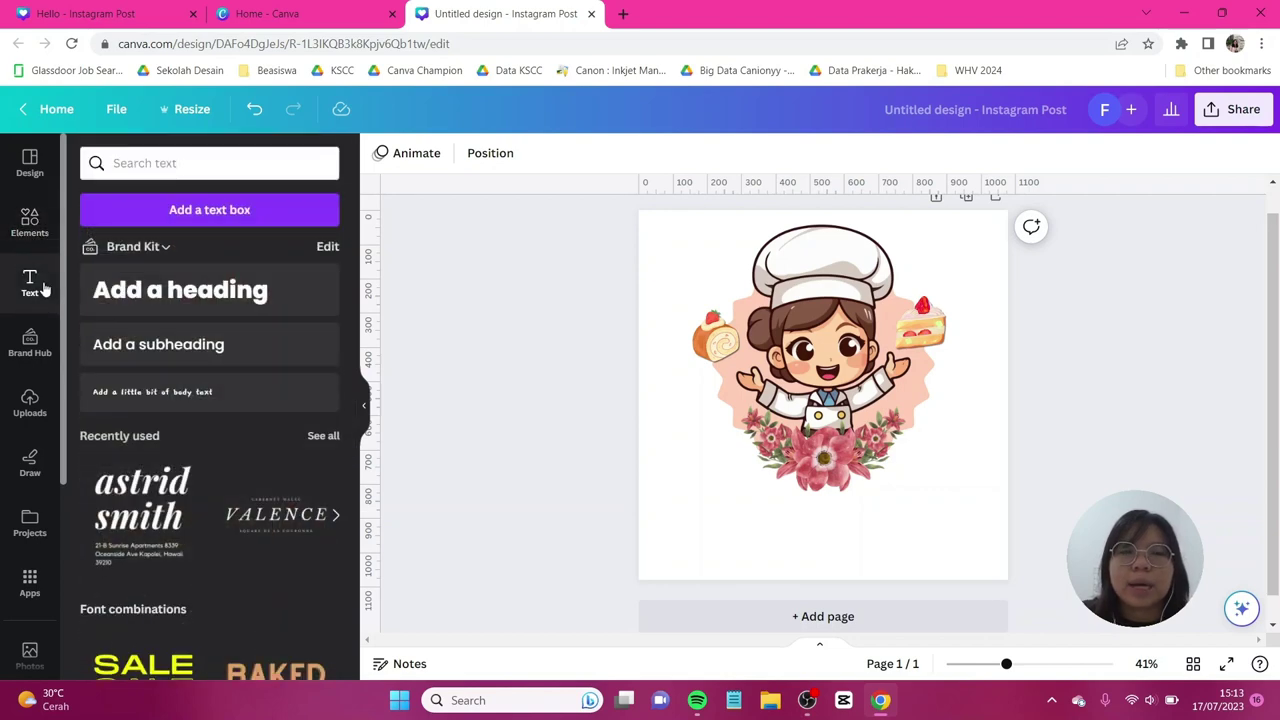
{"action": "left_click", "coordinate": [193, 297]}
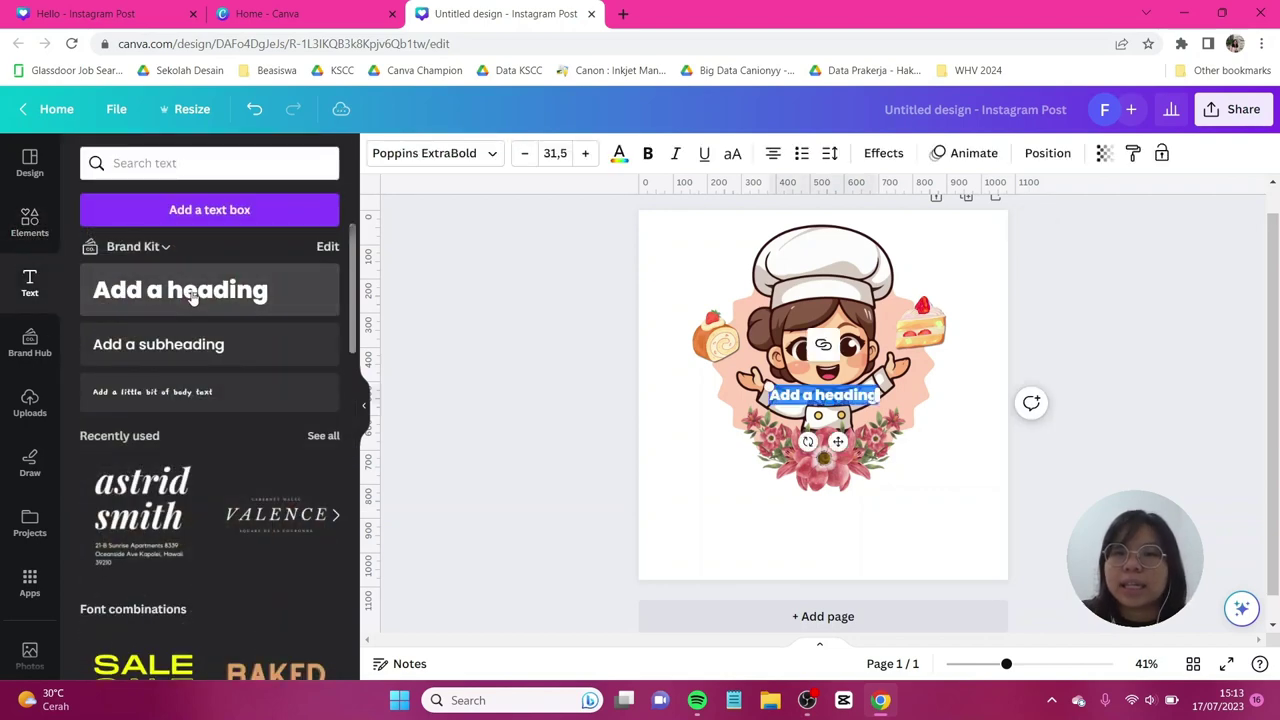
{"action": "key", "text": "Caps_Lock"}
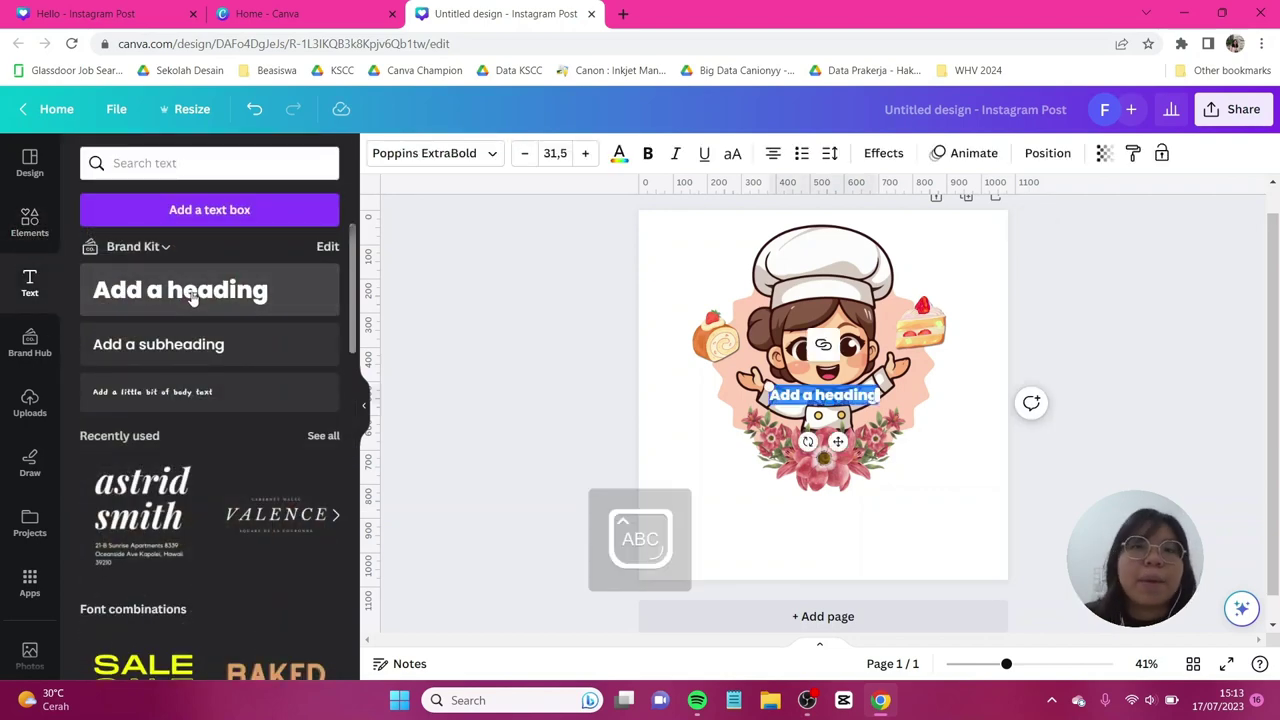
{"action": "type", "text": "HELLO"}
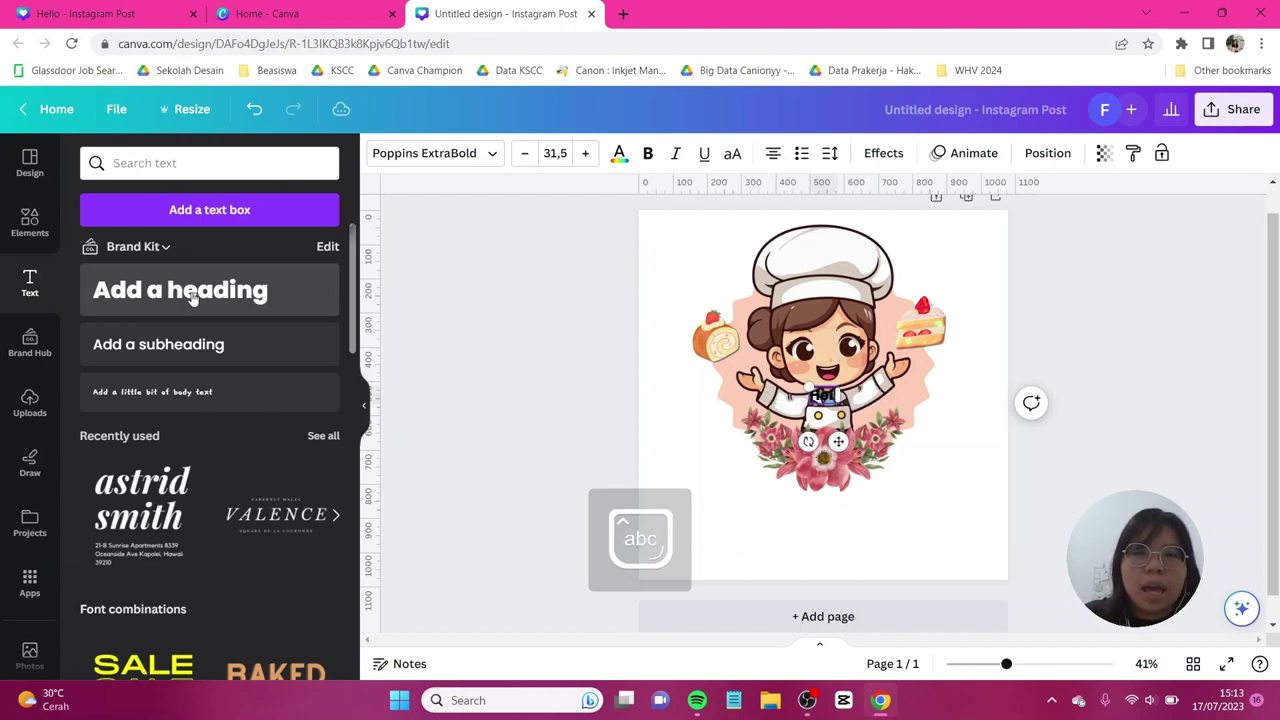
{"action": "key", "text": "Caps_Lock"}
{"action": "type", "text": "Bakery!"}
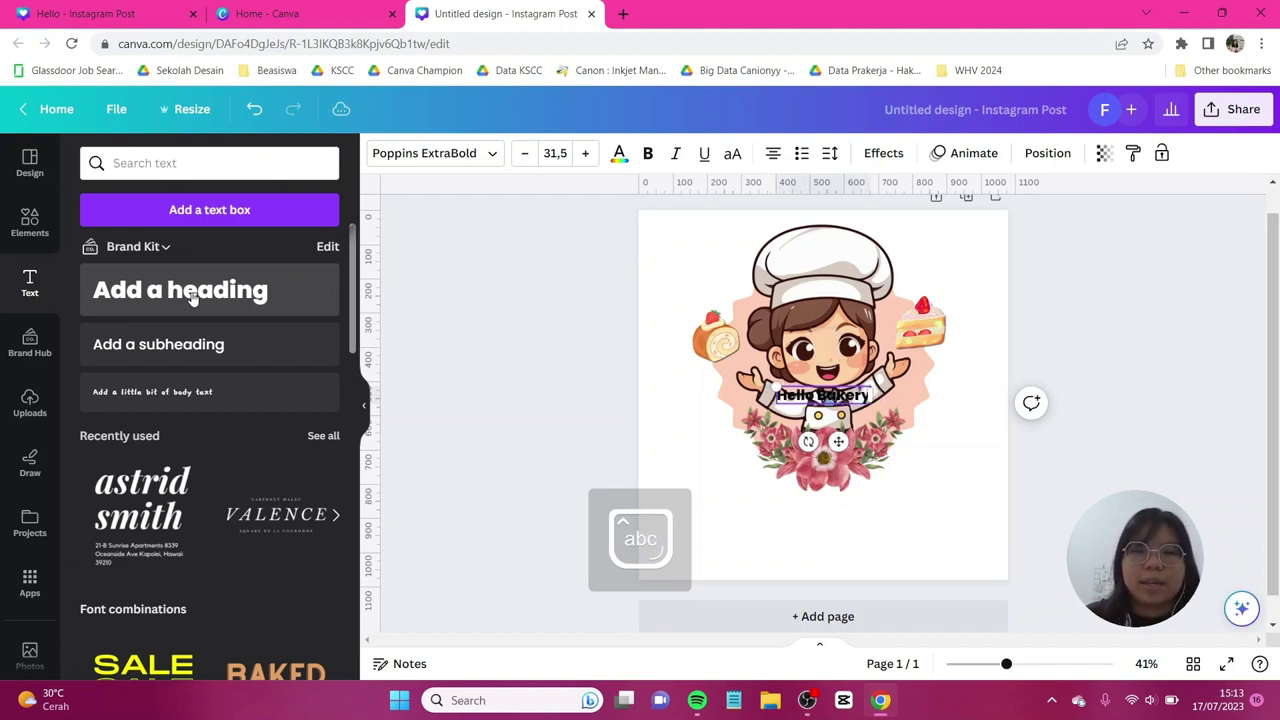
Search the fonts for "tt milks script" and set the whole heading in TT Milks Script
{"action": "key", "text": "ctrl+a"}
{"action": "left_click", "coordinate": [451, 155]}
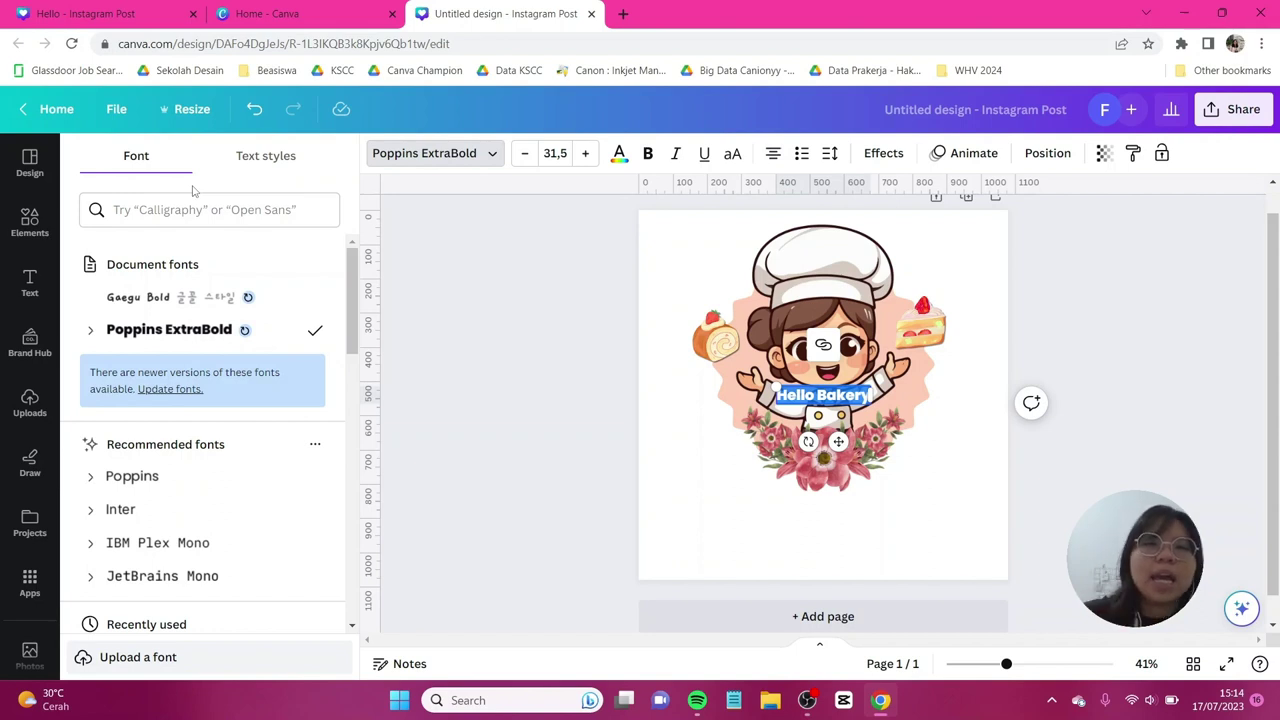
{"action": "left_click", "coordinate": [196, 210]}
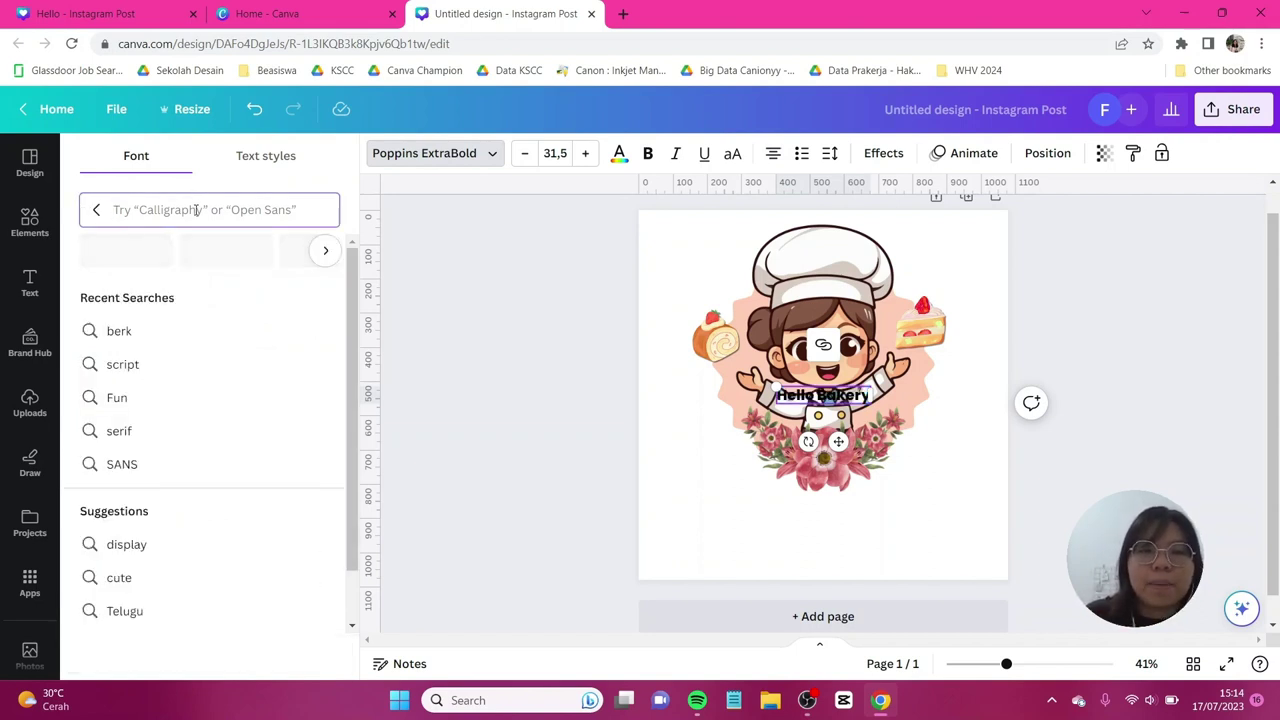
{"action": "type", "text": "tt milk"}
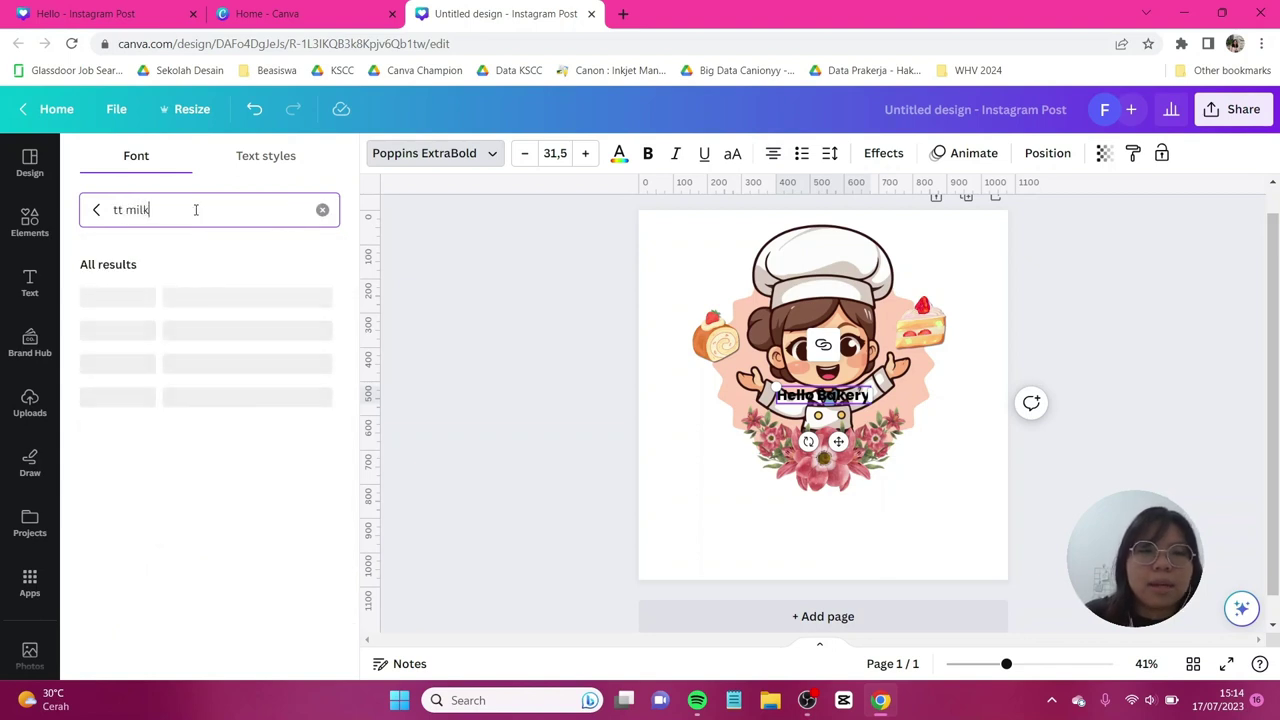
{"action": "type", "text": "s script"}
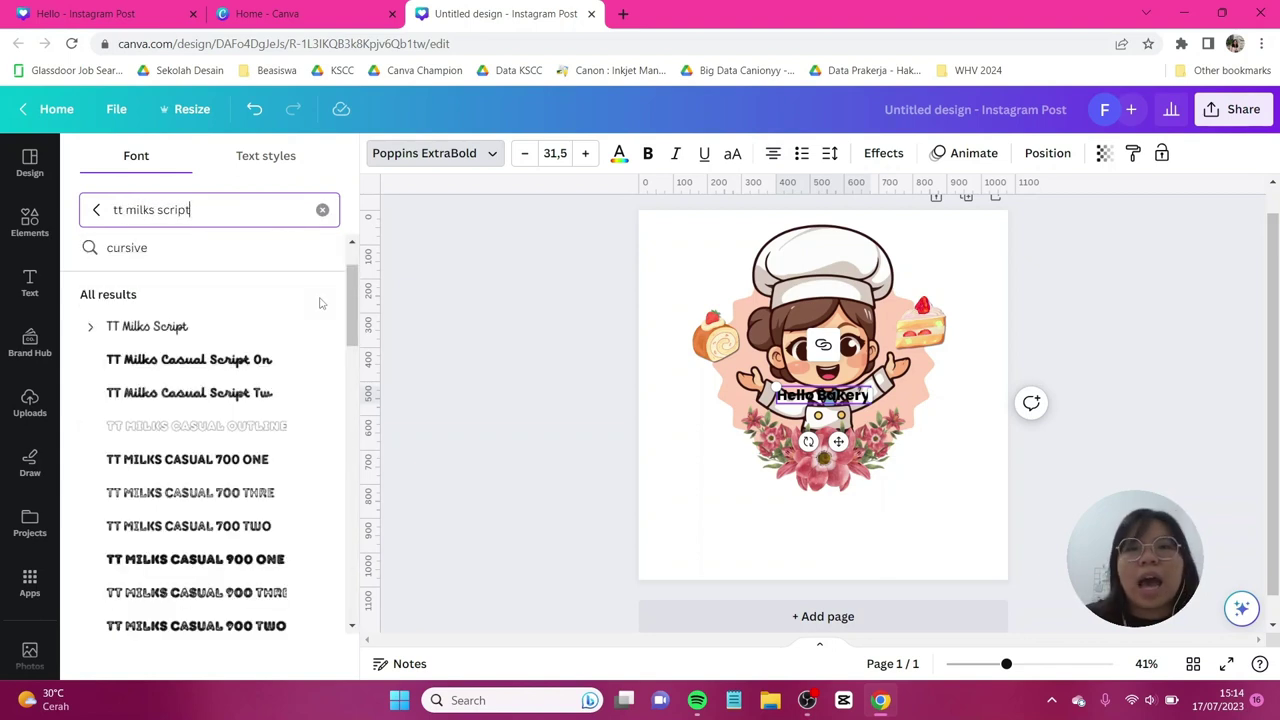
{"action": "left_click", "coordinate": [143, 328]}
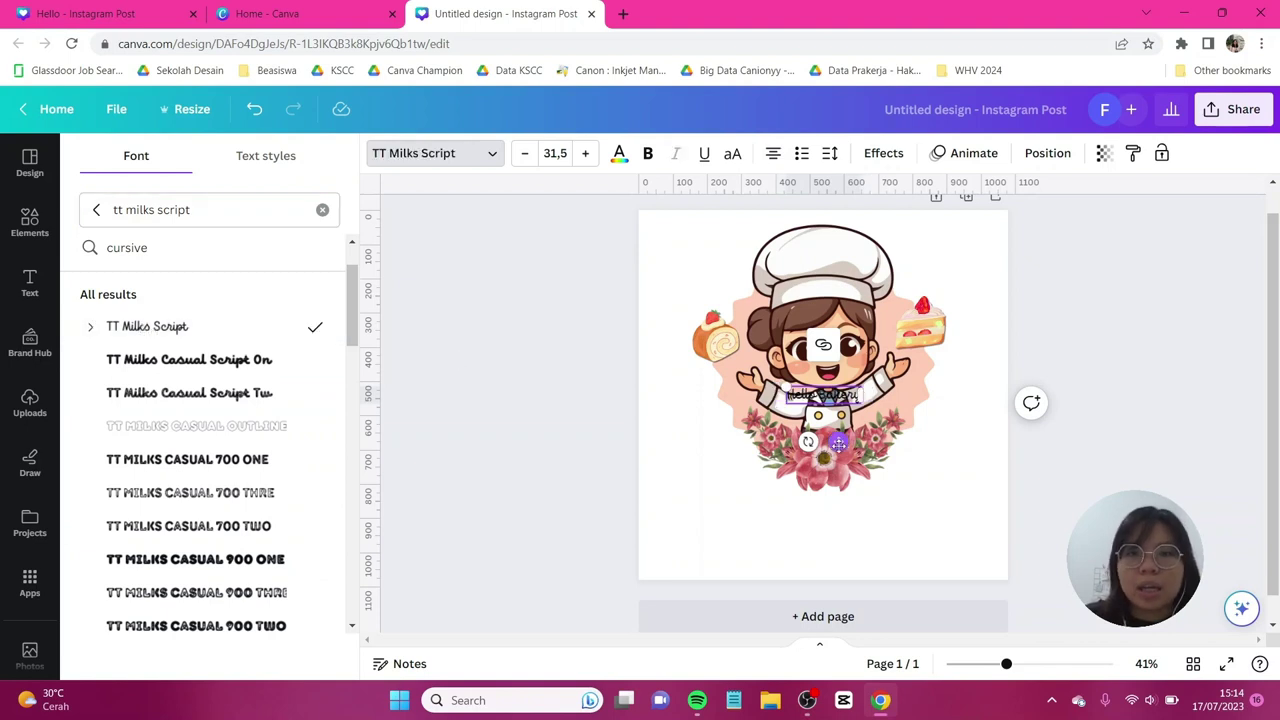
Enlarge the heading to size 101 centered beneath the flower garland, and set its text color to #C34C50
{"action": "left_click_drag", "start_coordinate": [838, 442], "coordinate": [1029, 471]}
{"action": "left_click_drag", "start_coordinate": [903, 510], "coordinate": [821, 527]}
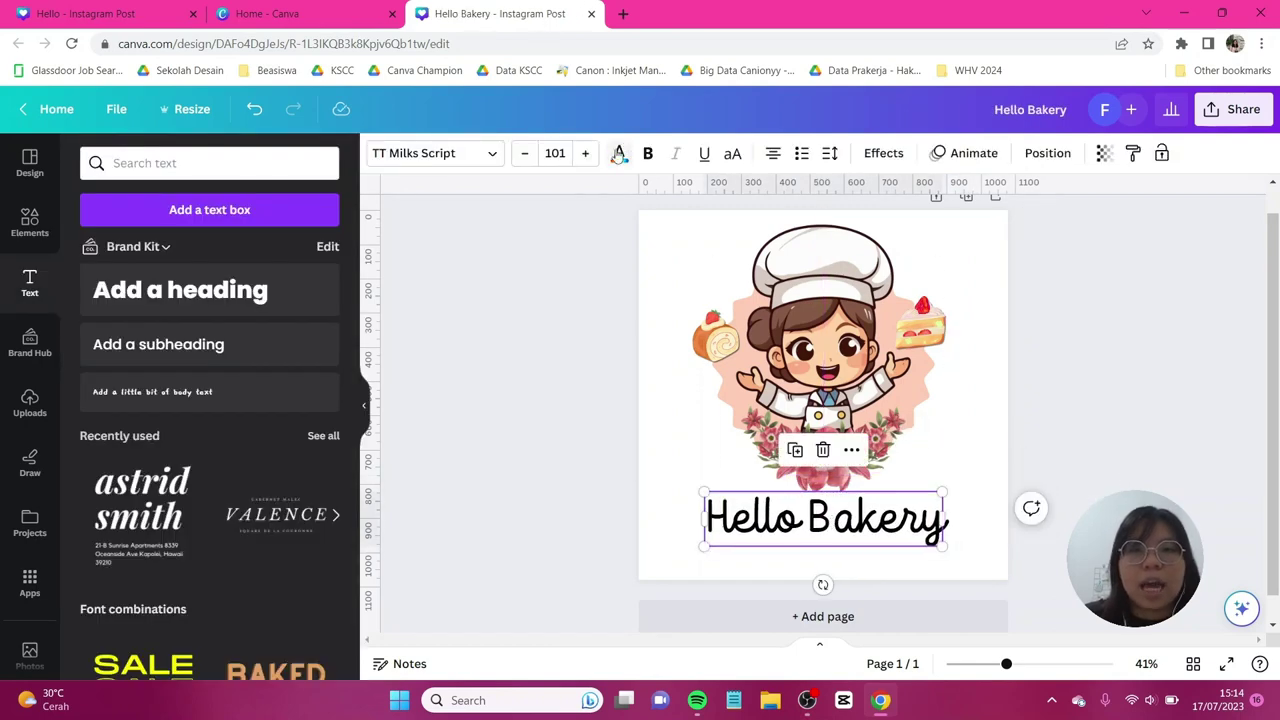
{"action": "left_click", "coordinate": [619, 153]}
{"action": "left_click", "coordinate": [97, 253]}
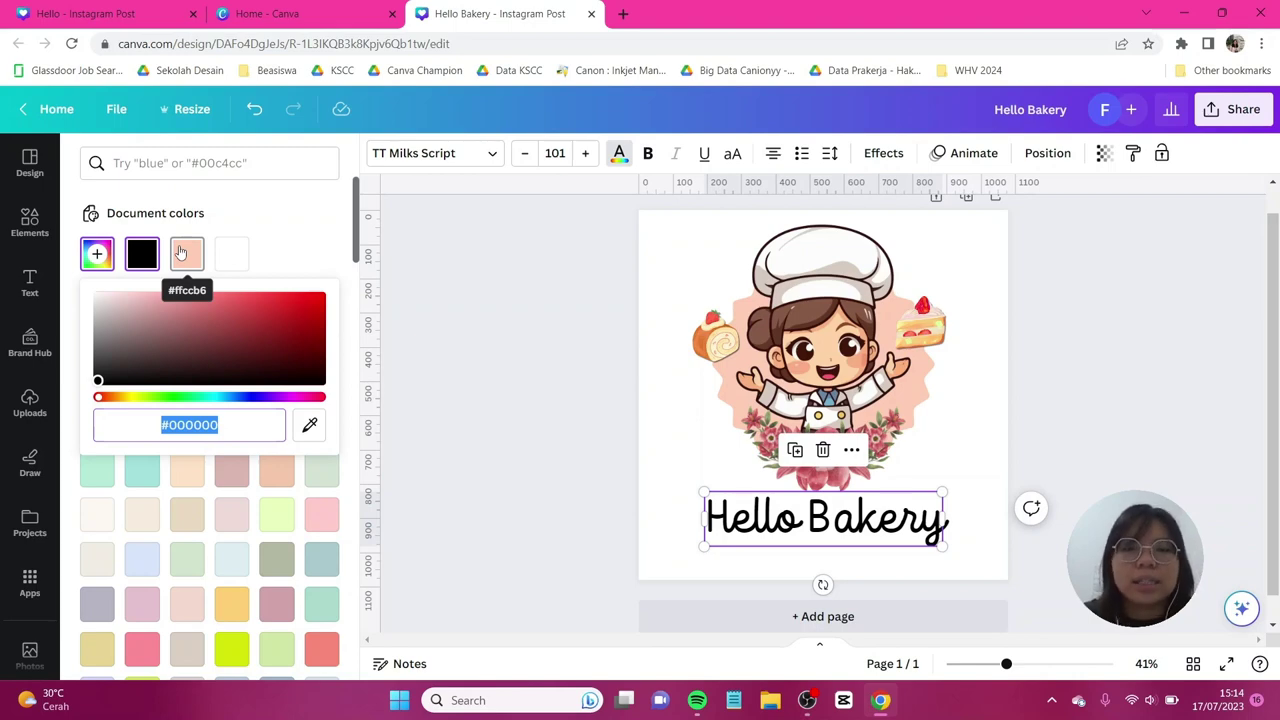
{"action": "type", "text": "#C34C"}
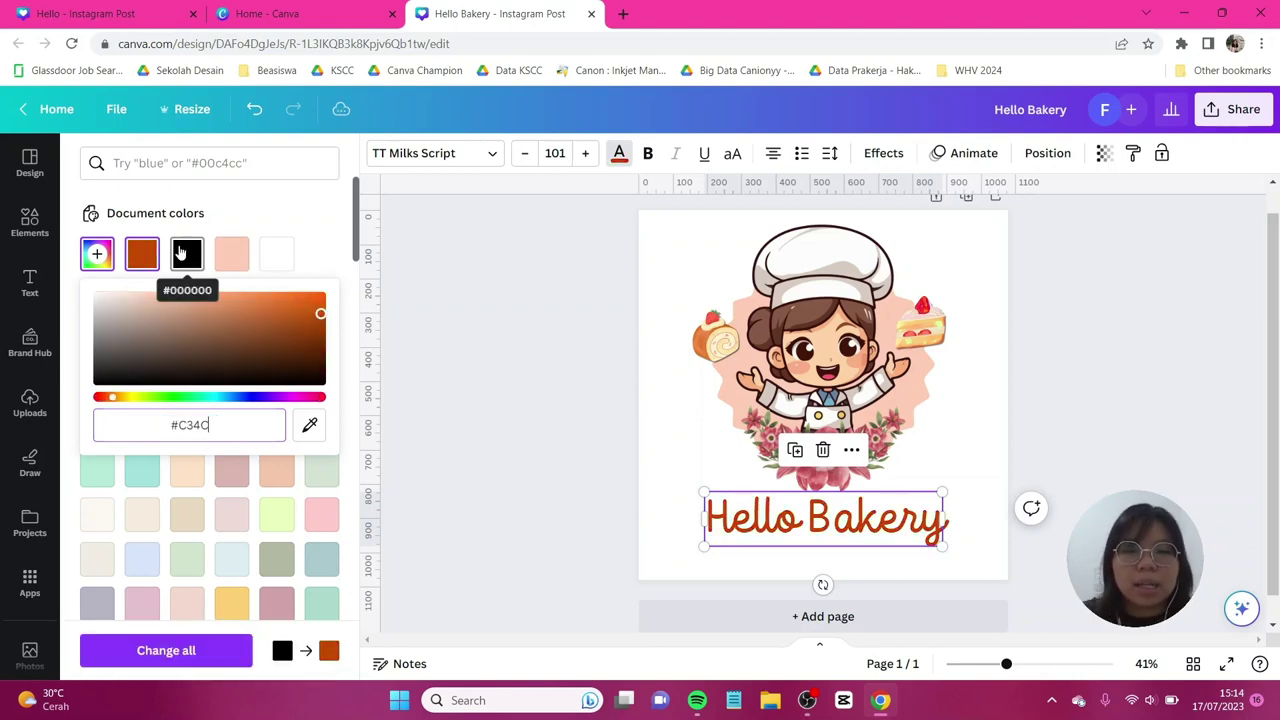
{"action": "type", "text": "50"}
{"action": "key", "text": "Escape"}
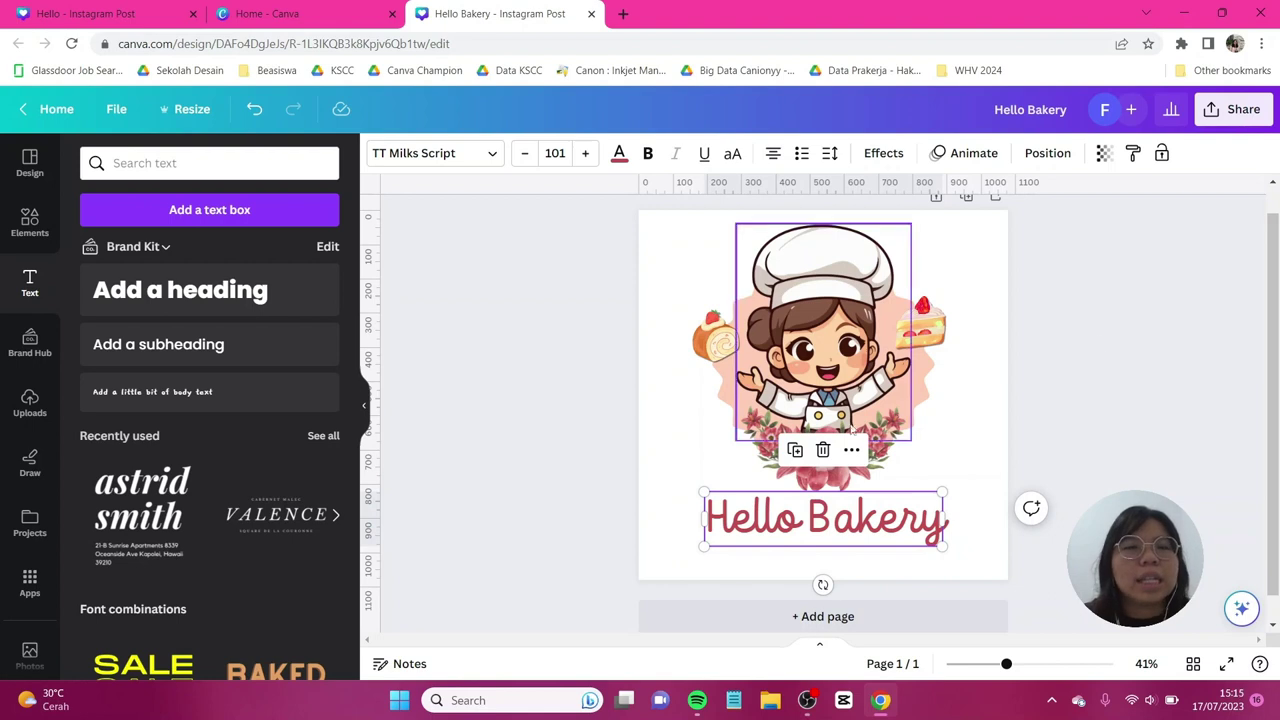
Add a subheading below the bakery name with the tagline "Love at a first bite"
{"action": "left_click", "coordinate": [188, 345]}
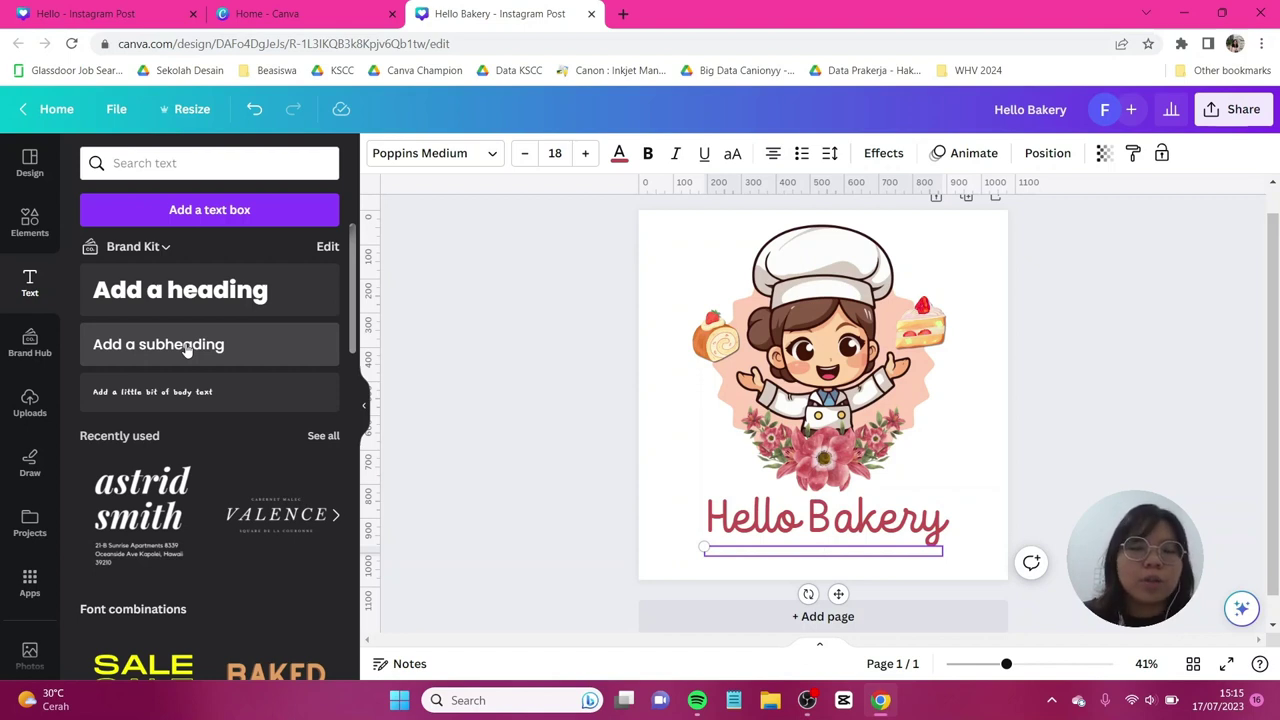
{"action": "key", "text": "Caps_Lock"}
{"action": "type", "text": "Love at"}
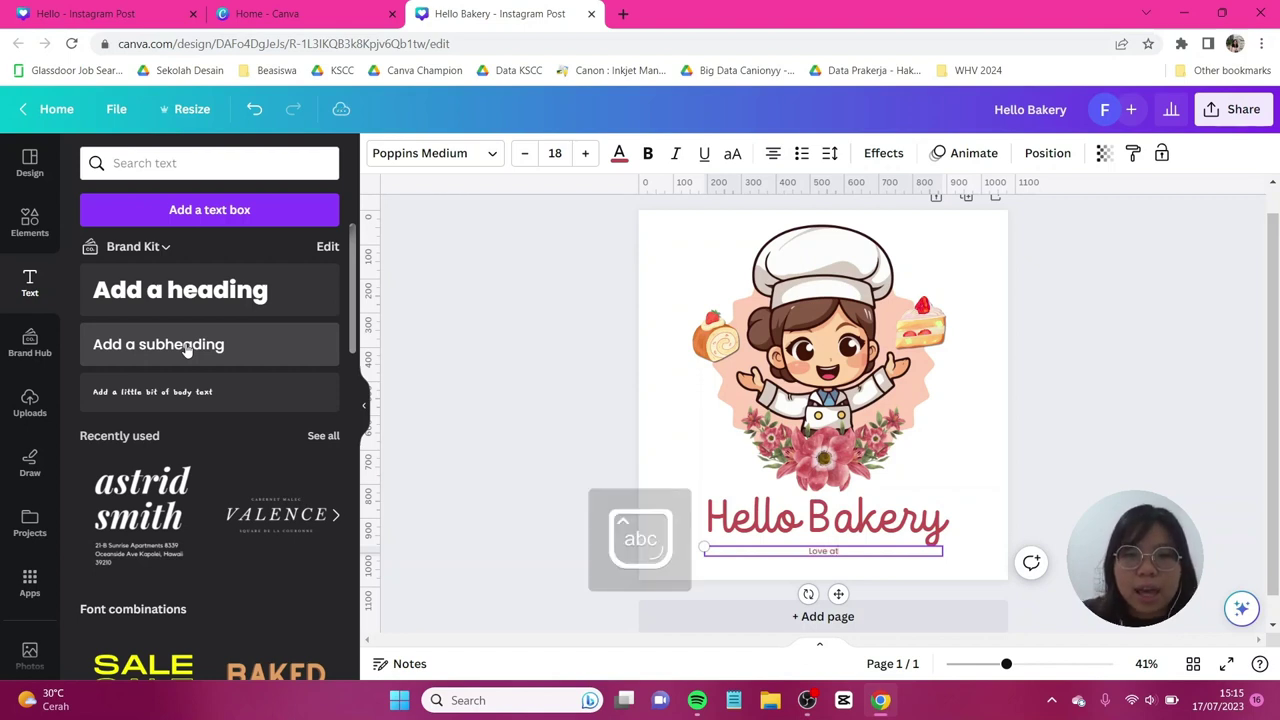
{"action": "type", "text": " a first bite"}
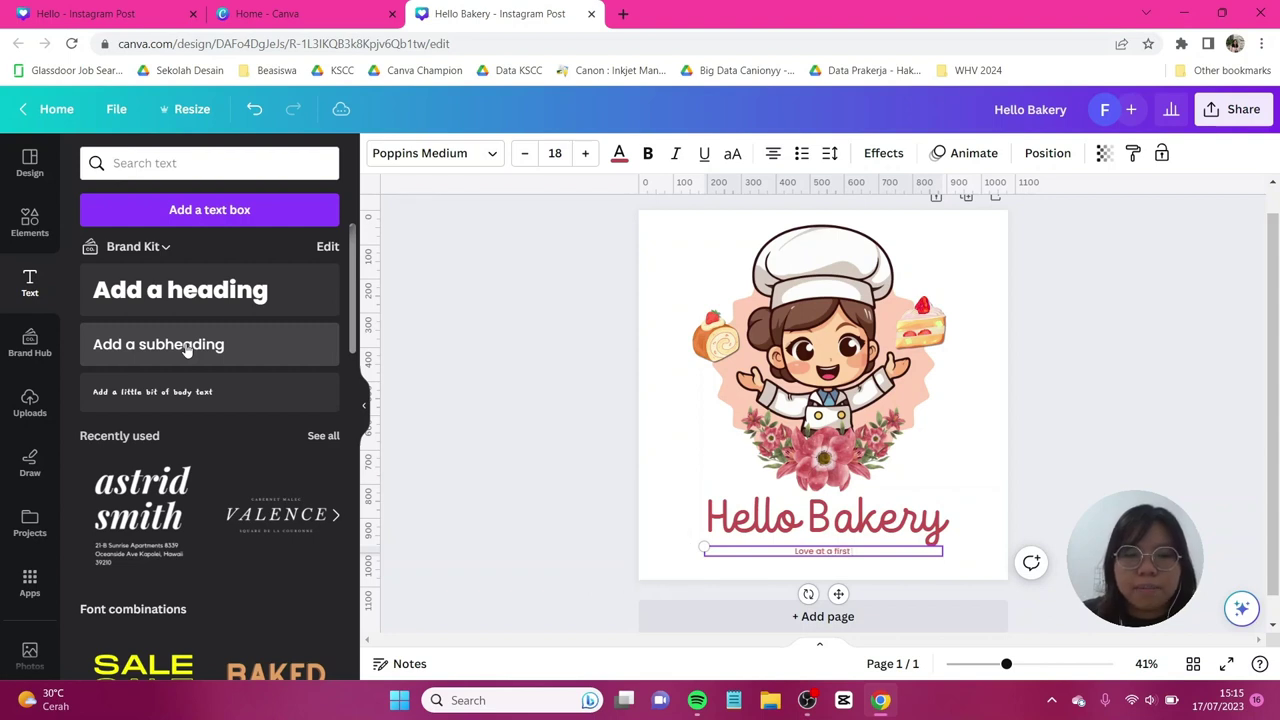
Increase the font size of the whole tagline to 24
{"action": "key", "text": "ctrl+a"}
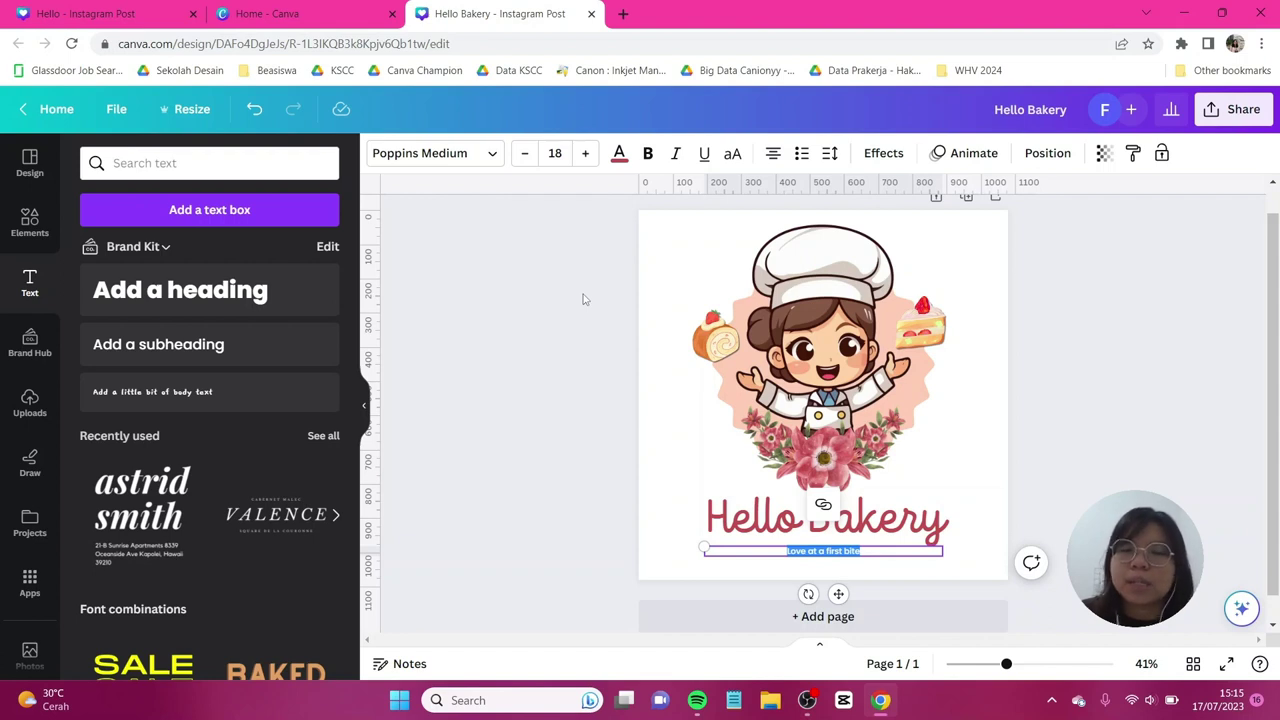
{"action": "left_click", "coordinate": [586, 153]}
{"action": "left_click", "coordinate": [586, 153]}
{"action": "left_click", "coordinate": [586, 153]}
{"action": "left_click", "coordinate": [586, 153]}
{"action": "left_click", "coordinate": [586, 153]}
{"action": "left_click", "coordinate": [586, 153]}
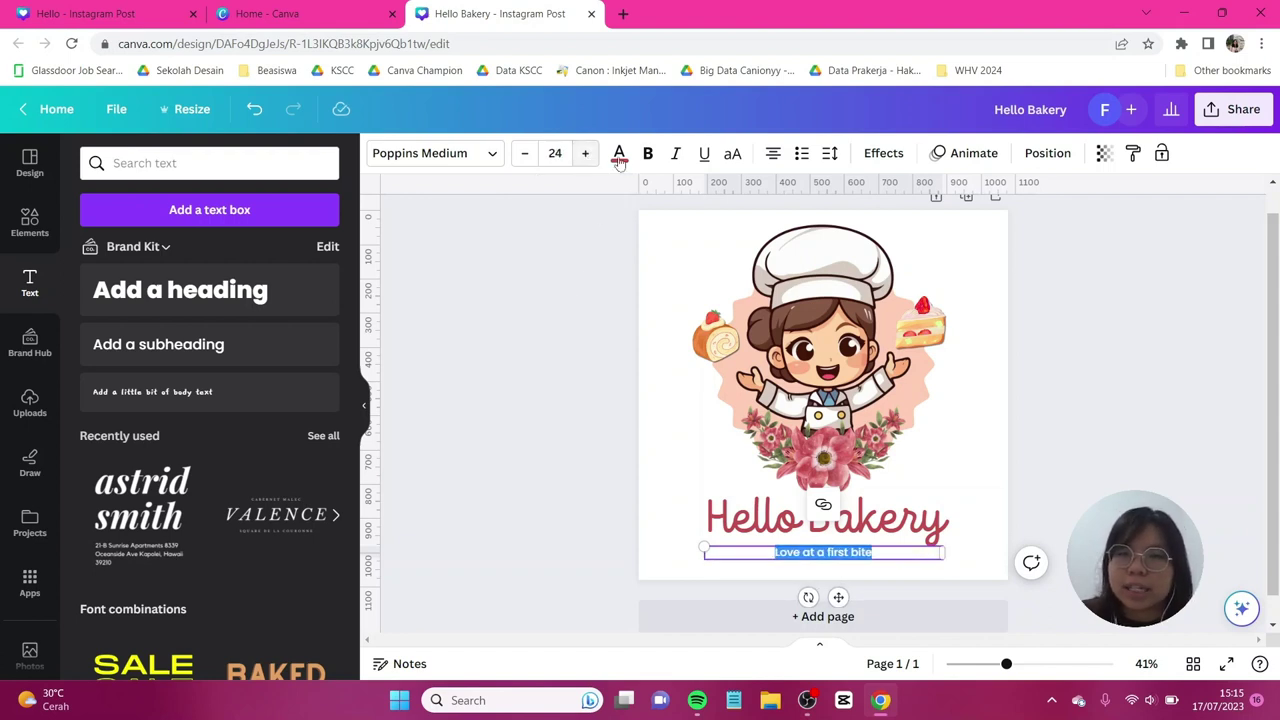
Set the letter spacing of the whole tagline "Love at a first bite" to 137
{"action": "left_click", "coordinate": [832, 153]}
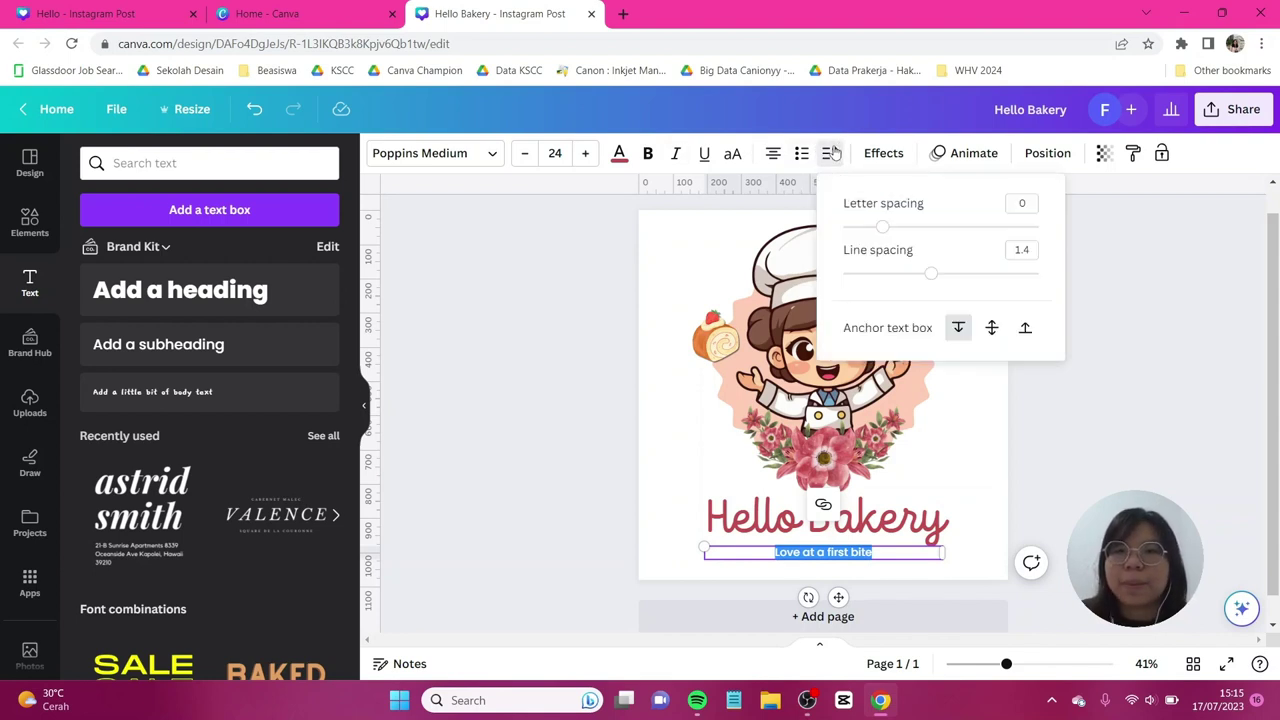
{"action": "left_click_drag", "start_coordinate": [884, 228], "coordinate": [908, 228]}
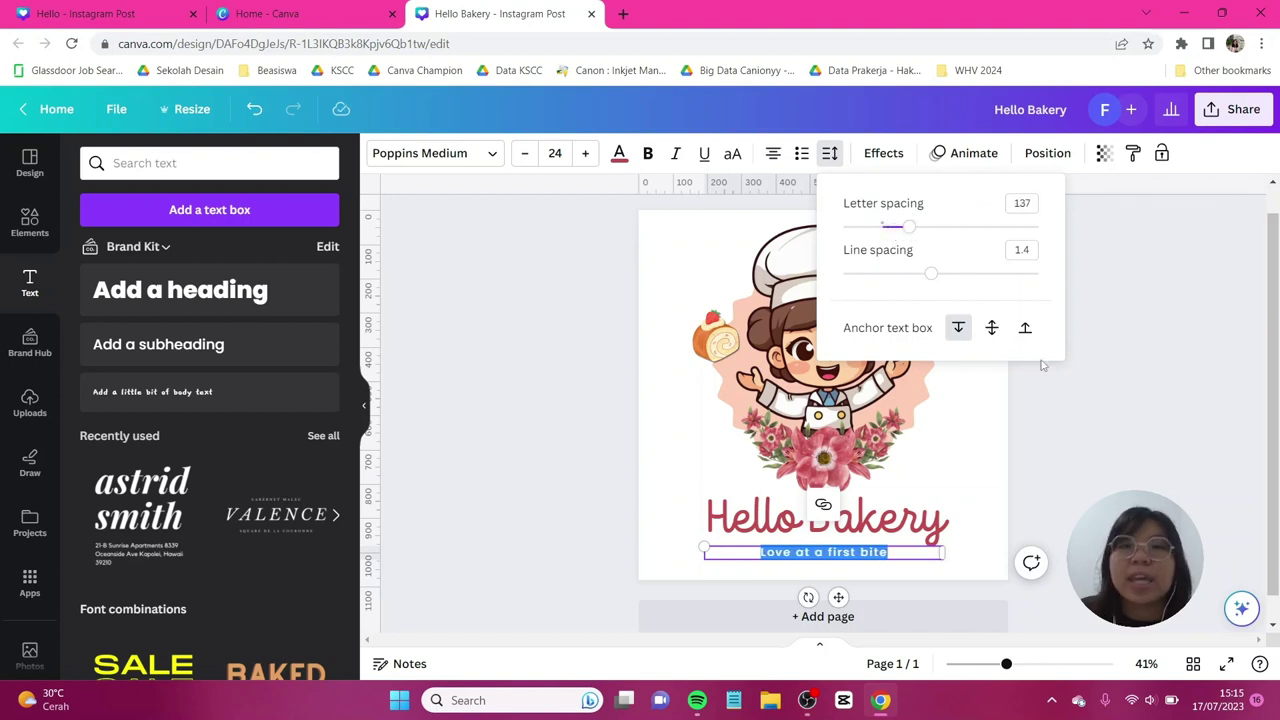
{"action": "left_click", "coordinate": [1100, 410]}
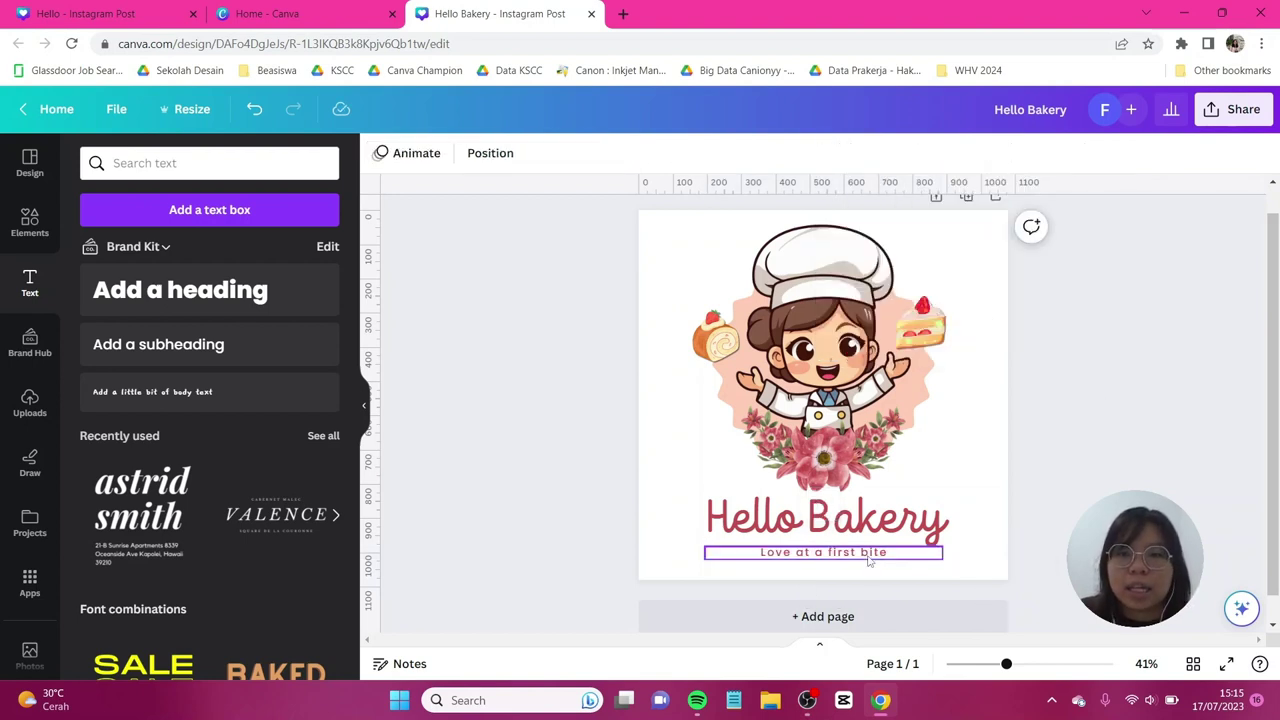
Move the tagline up so it sits centered close beneath the "Hello Bakery" name, and deselect it
{"action": "left_click_drag", "start_coordinate": [869, 561], "coordinate": [874, 543]}
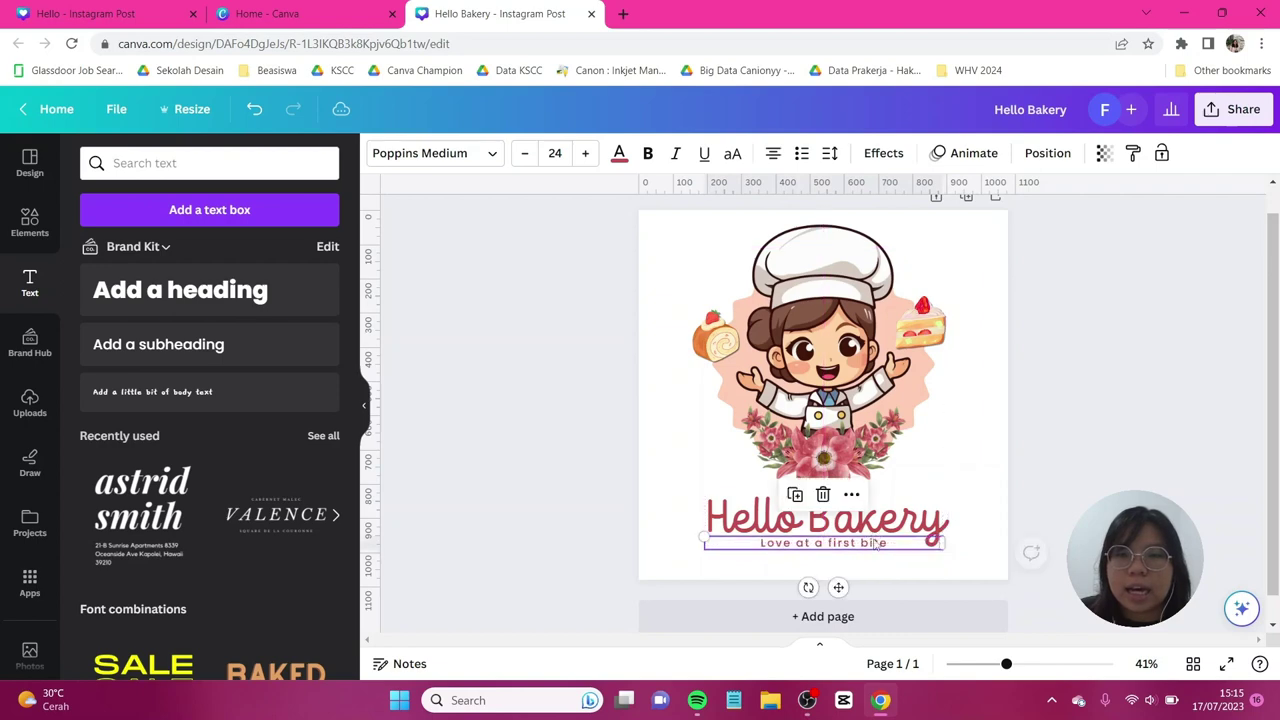
{"action": "key", "text": "Escape"}
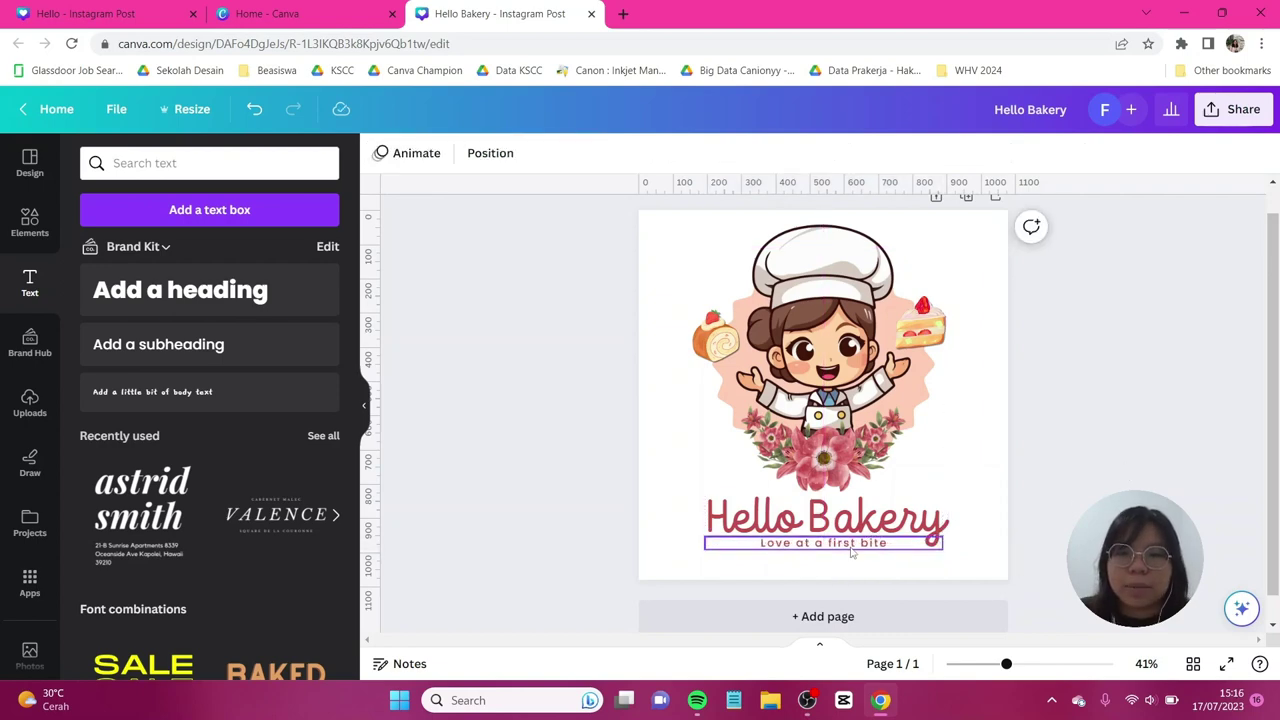
{"action": "left_click", "coordinate": [851, 553]}
{"action": "key", "text": "Escape"}
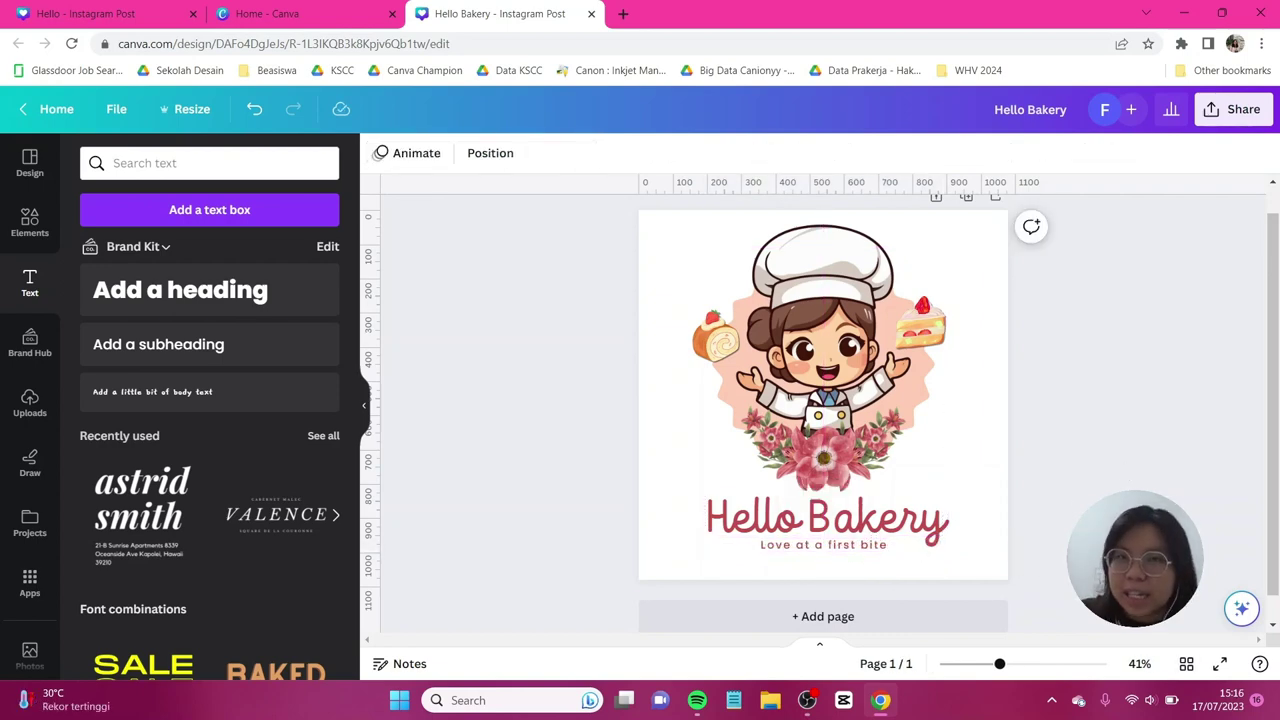
Examine the design's PNG download settings, including the size and transparent background options, and close them
{"action": "left_click", "coordinate": [1252, 124]}
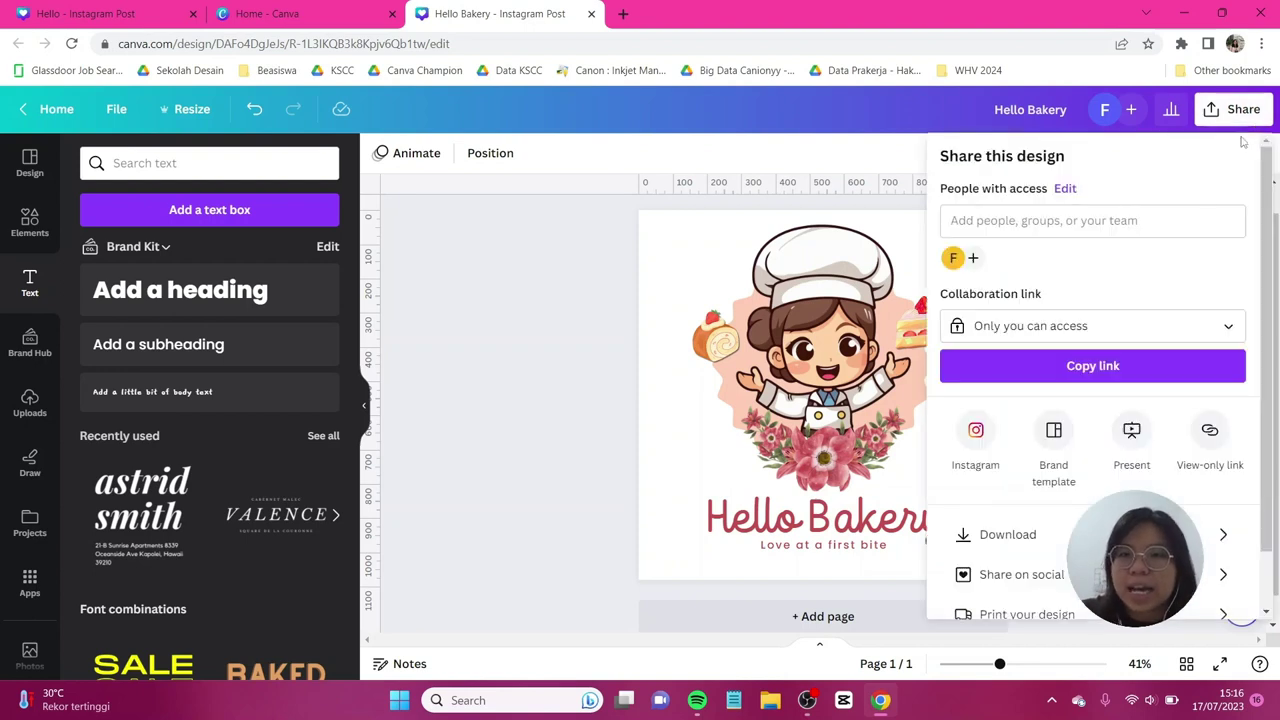
{"action": "left_click", "coordinate": [1000, 534]}
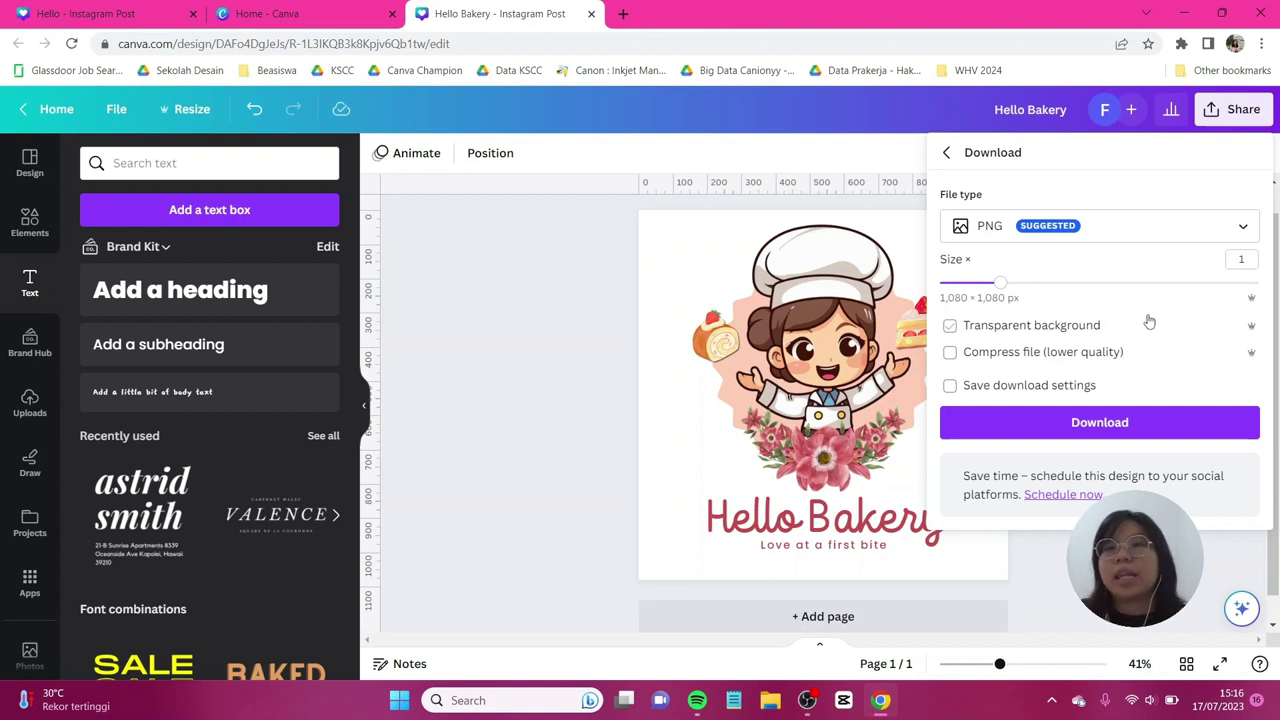
{"action": "key", "text": "Escape"}
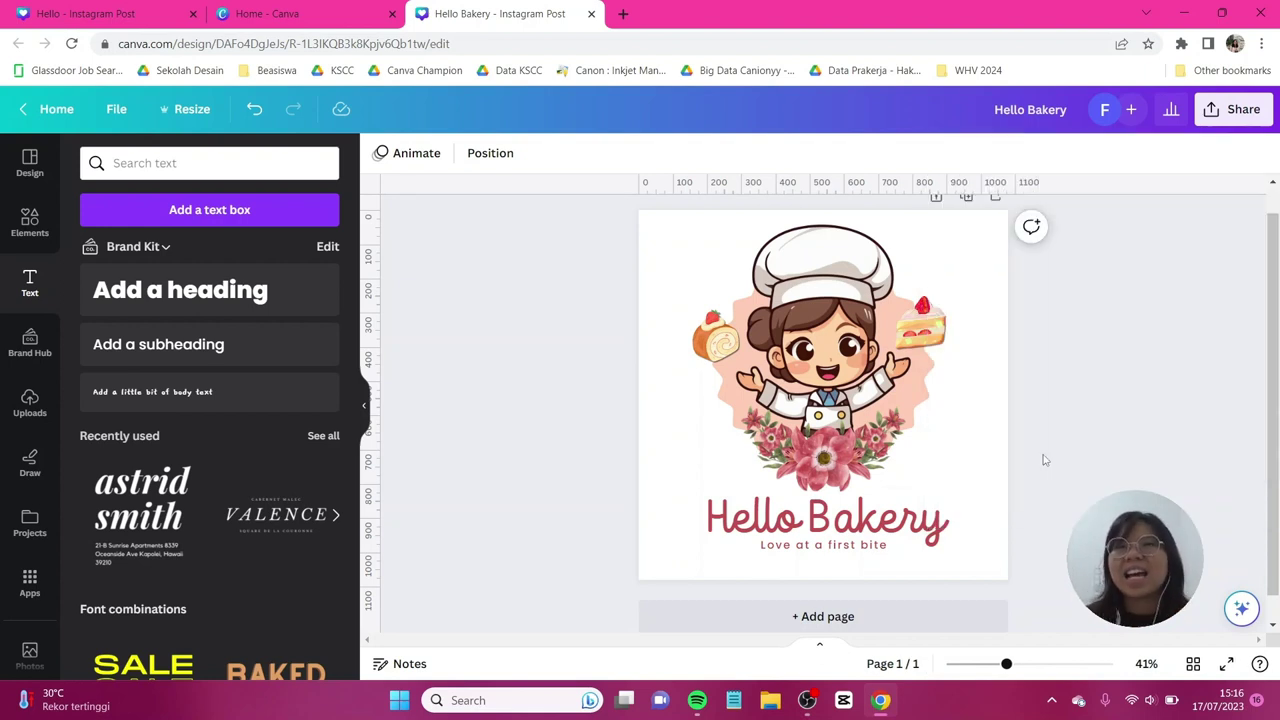